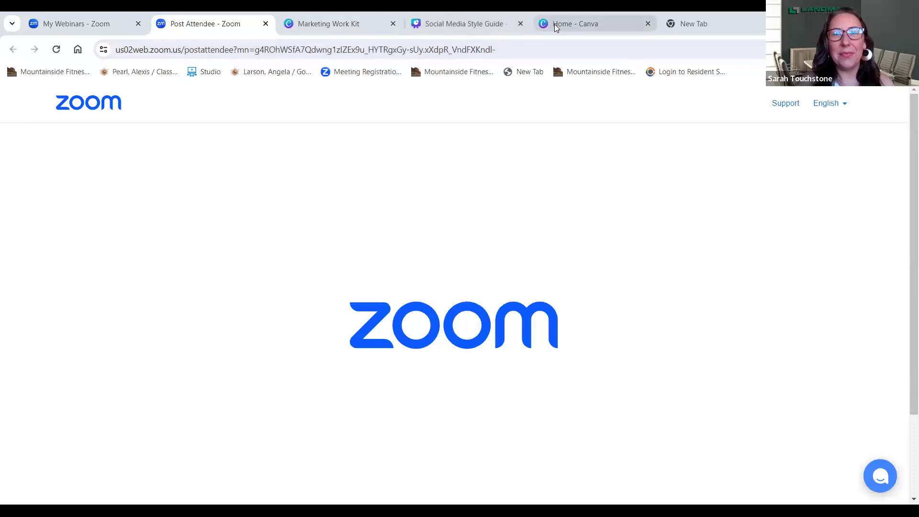
- Switch to the Canva home page and look over the suggested formats and recent designs
left_click(555, 27)
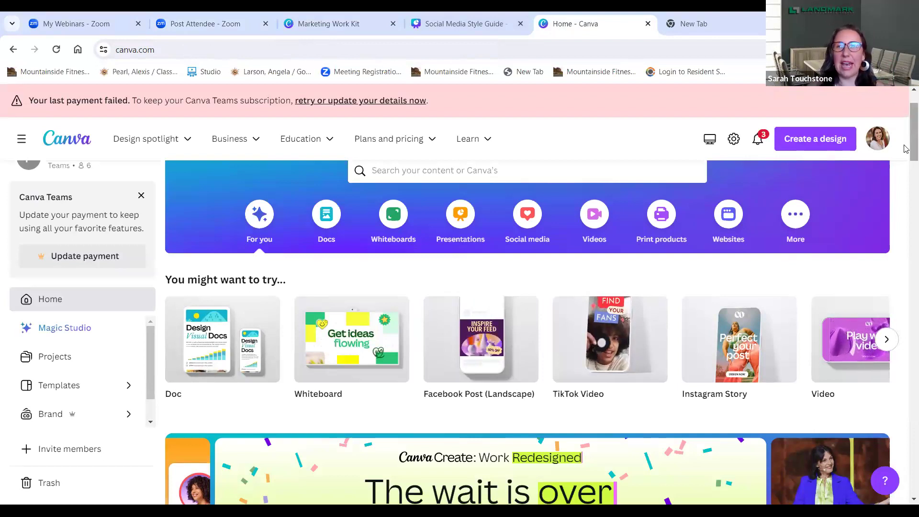
scroll(905, 151, "down", 3)
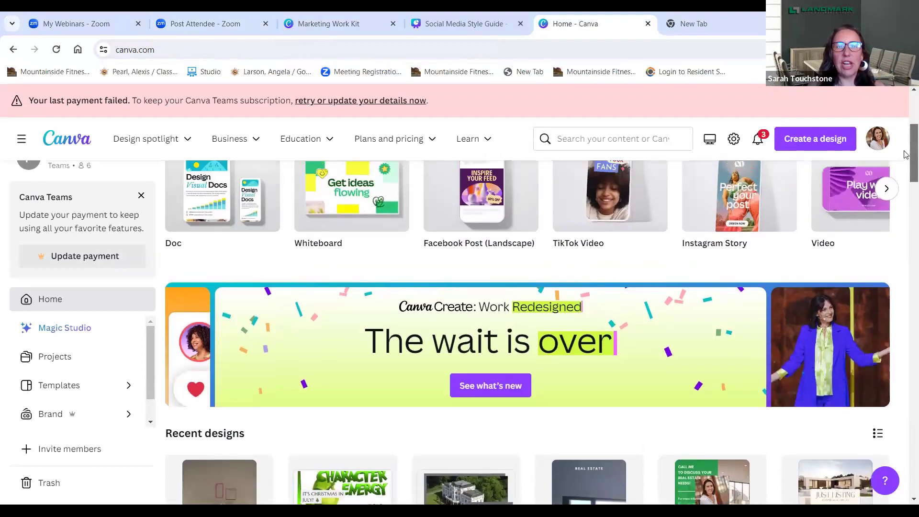
scroll(905, 154, "up", 1)
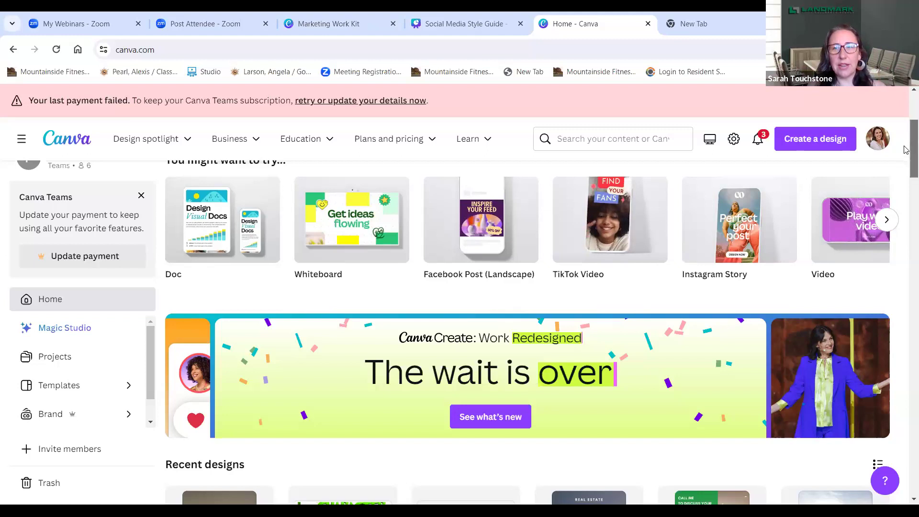
scroll(904, 135, "up", 1)
scroll(905, 135, "up", 4)
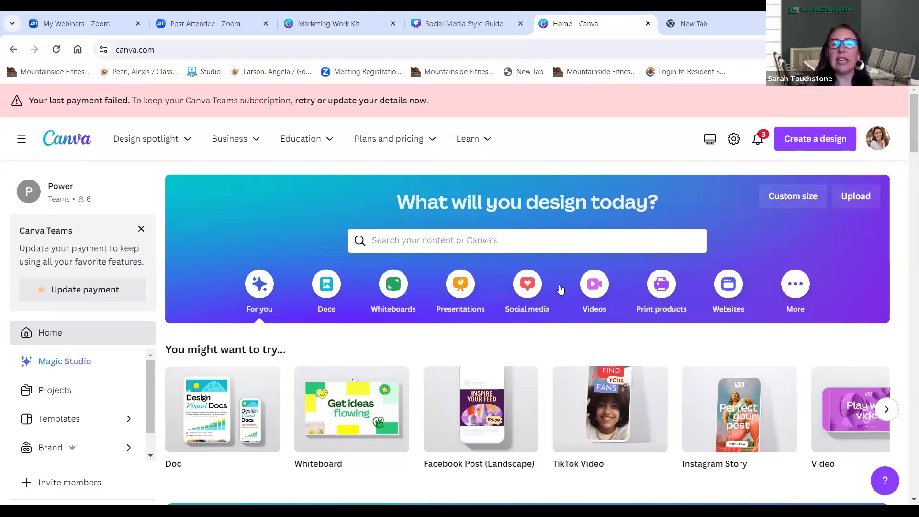
- Show the social media design types and browse the popular formats, from Instagram posts to Pinterest pins
left_click(527, 291)
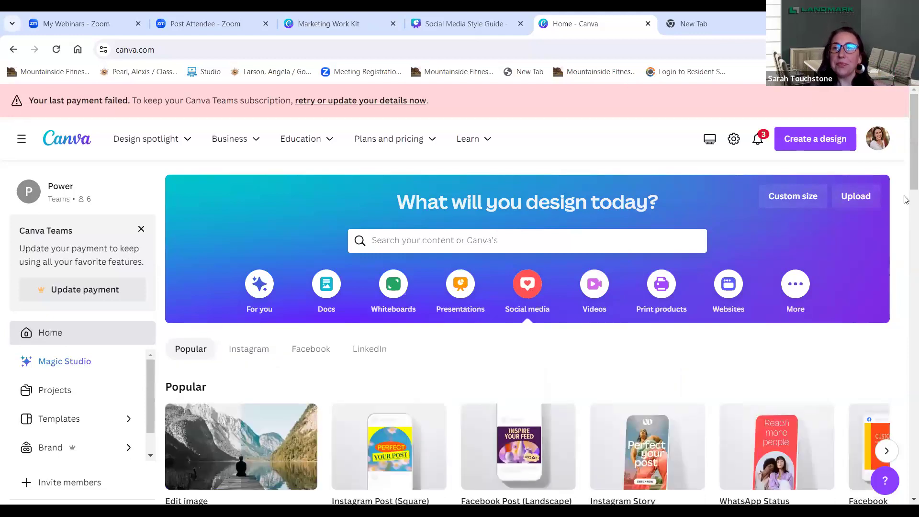
left_click_drag(905, 179, 905, 202)
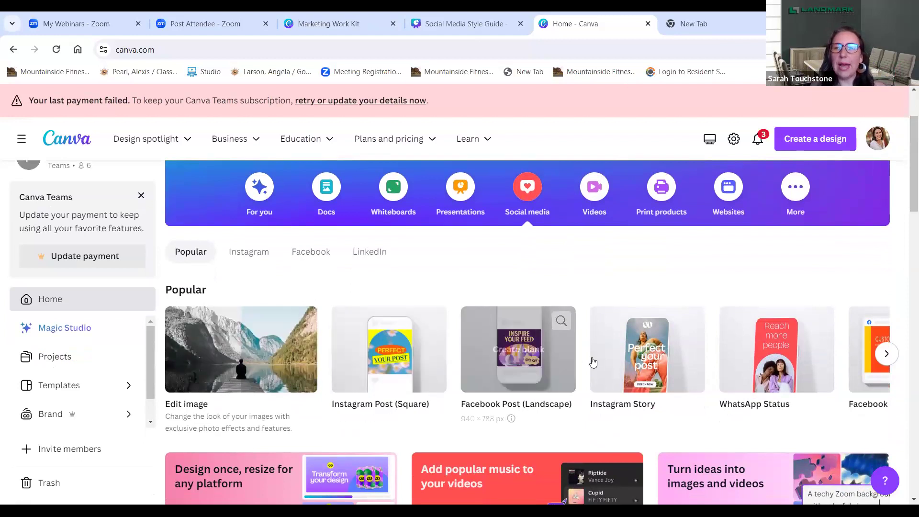
left_click(886, 356)
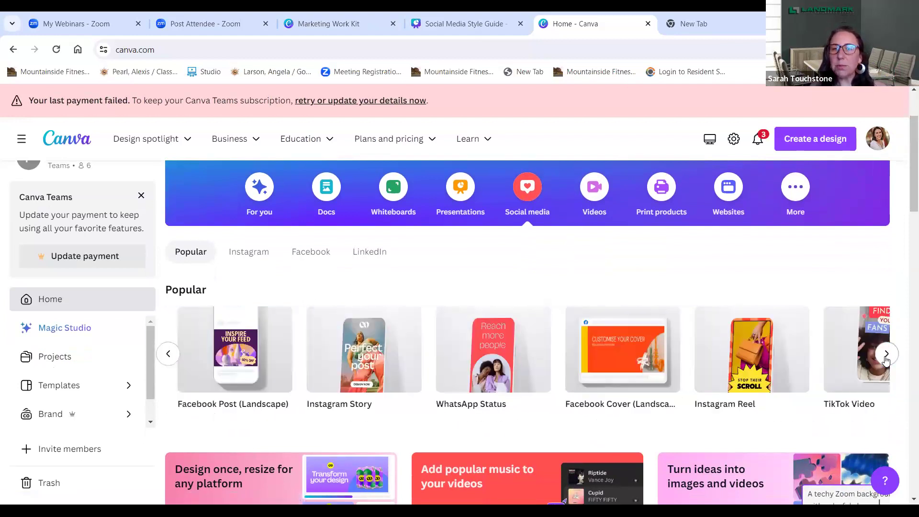
left_click(885, 360)
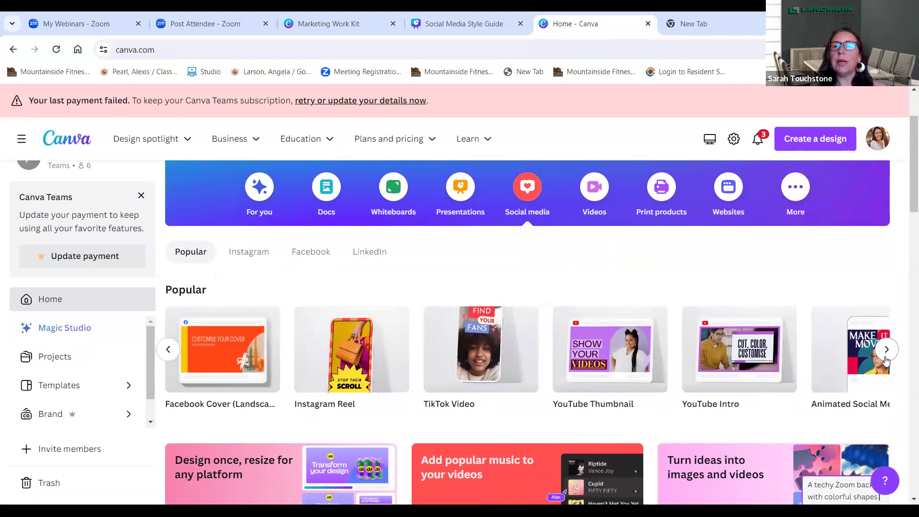
left_click(886, 360)
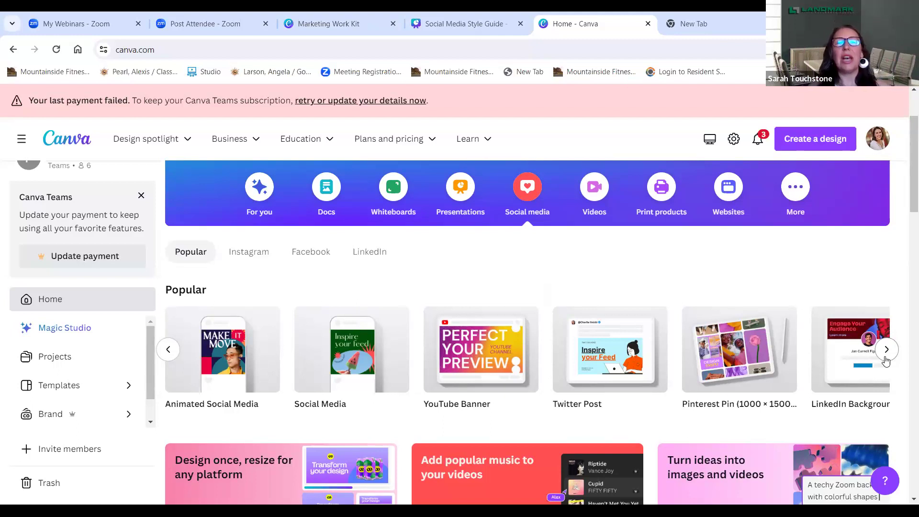
left_click(169, 350)
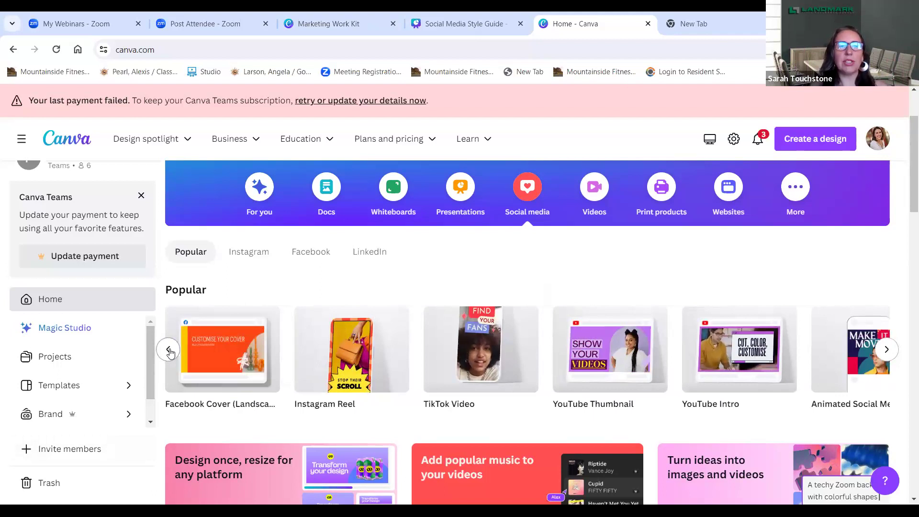
left_click(169, 350)
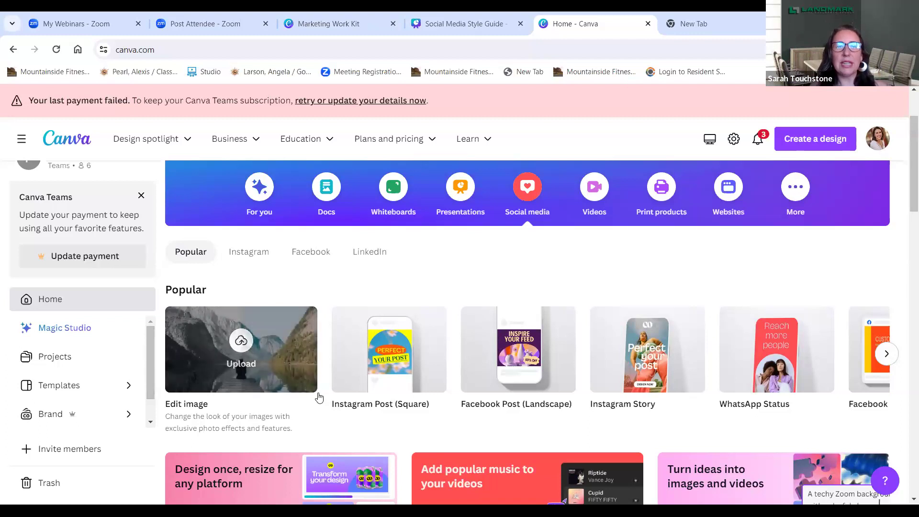
- Create a blank Instagram Post (Square) design and search its templates for "real estate"
left_click(383, 375)
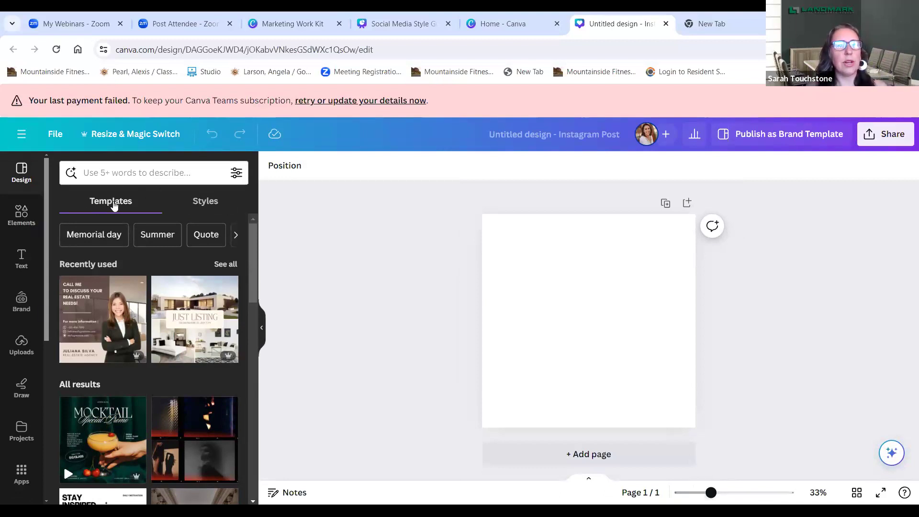
left_click(125, 174)
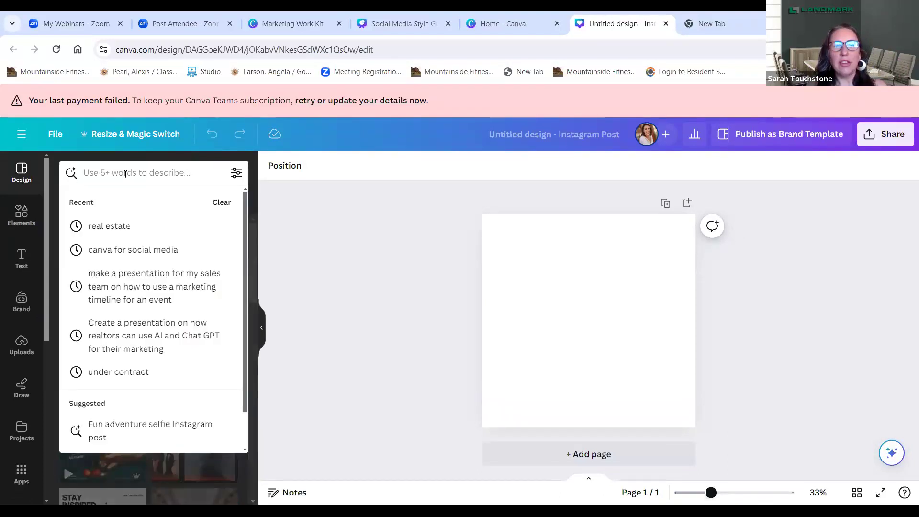
left_click(146, 228)
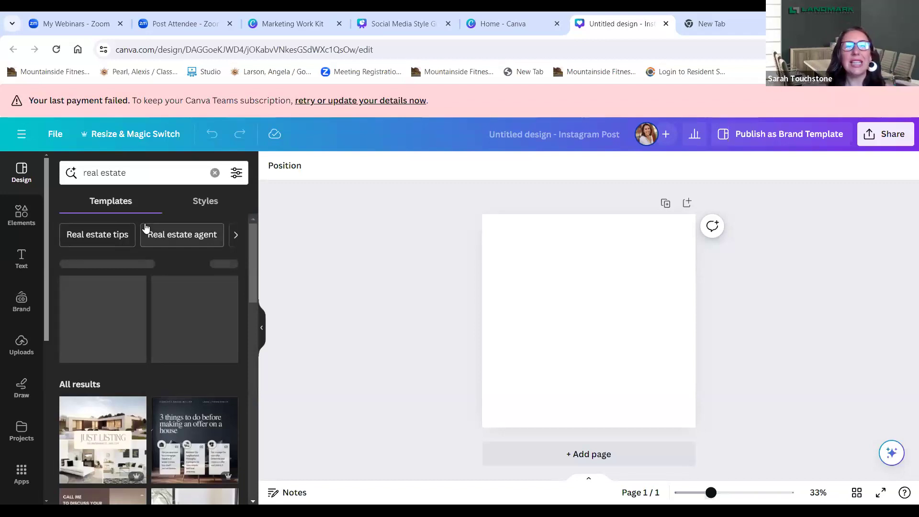
- Browse the real estate templates and apply the Brown Elegant Real Estate Agency Instagram Post template to the page
left_click_drag(254, 252, 262, 334)
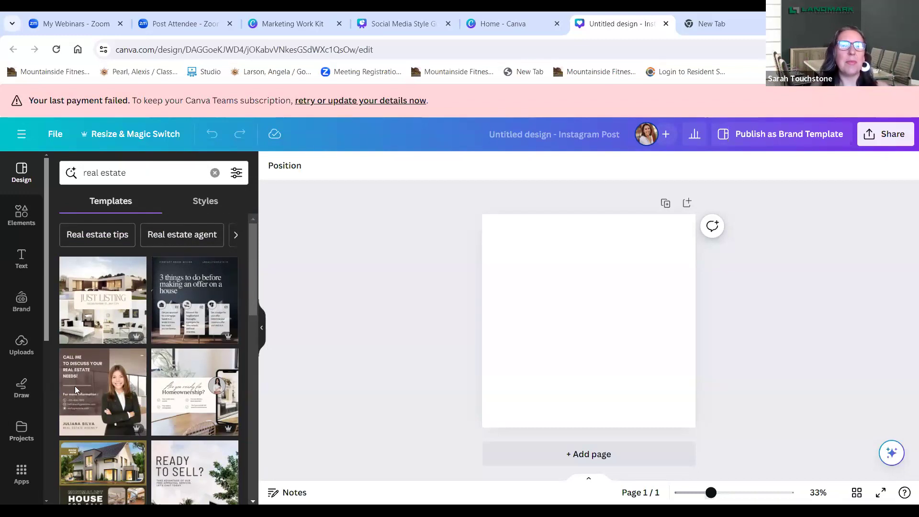
scroll(254, 326, "down", 2)
left_click_drag(254, 326, 259, 449)
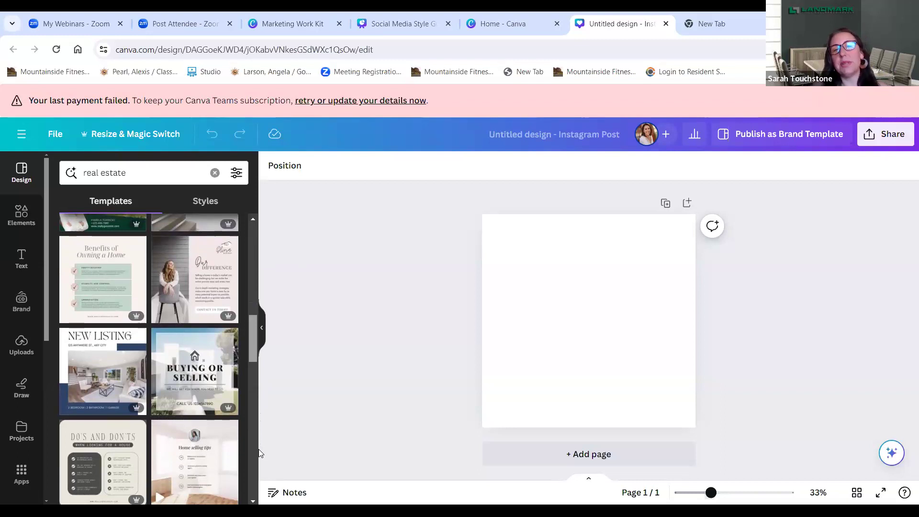
scroll(259, 453, "down", 5)
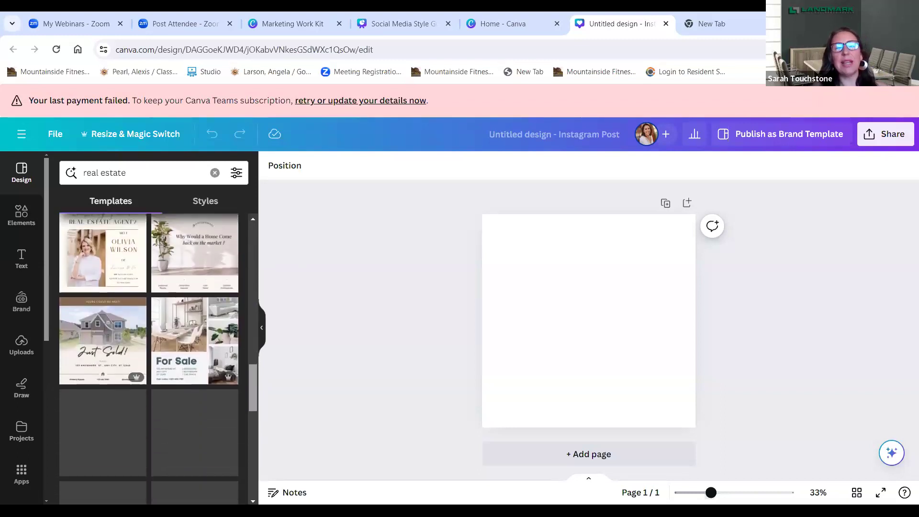
scroll(148, 359, "down", 1)
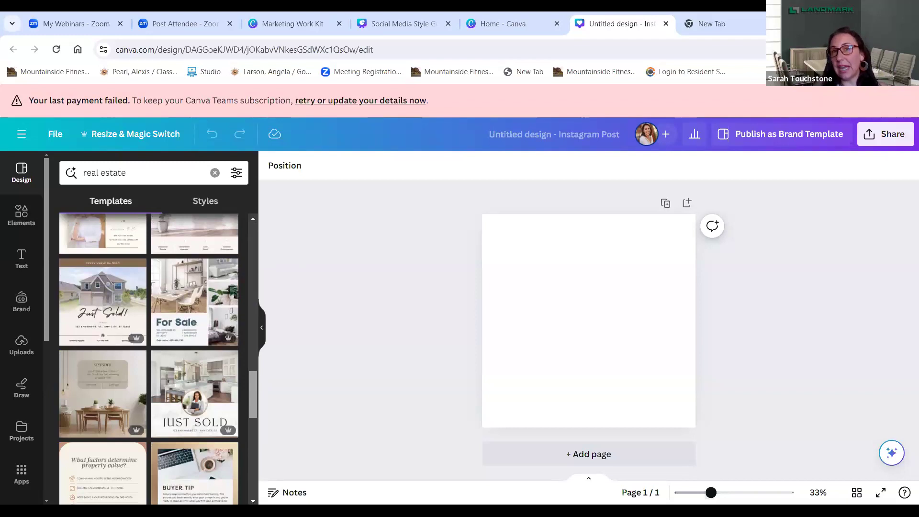
scroll(269, 404, "up", 10)
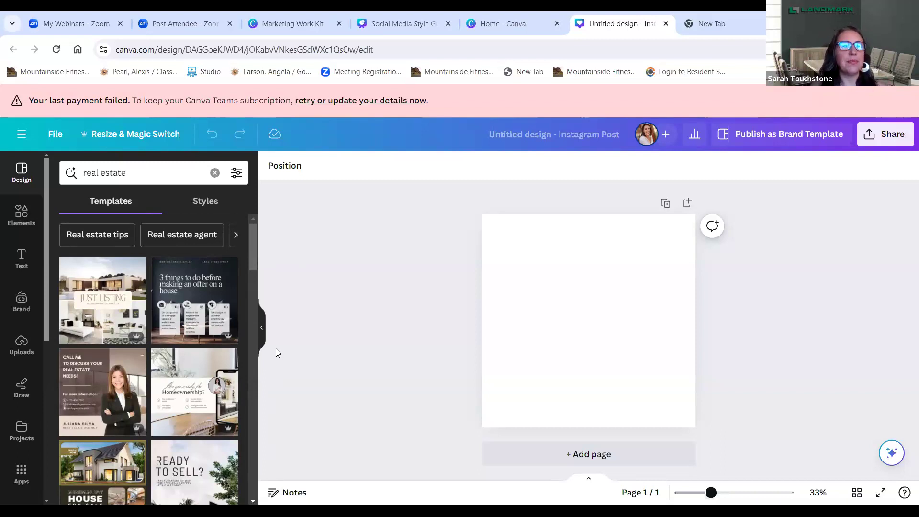
left_click(90, 405)
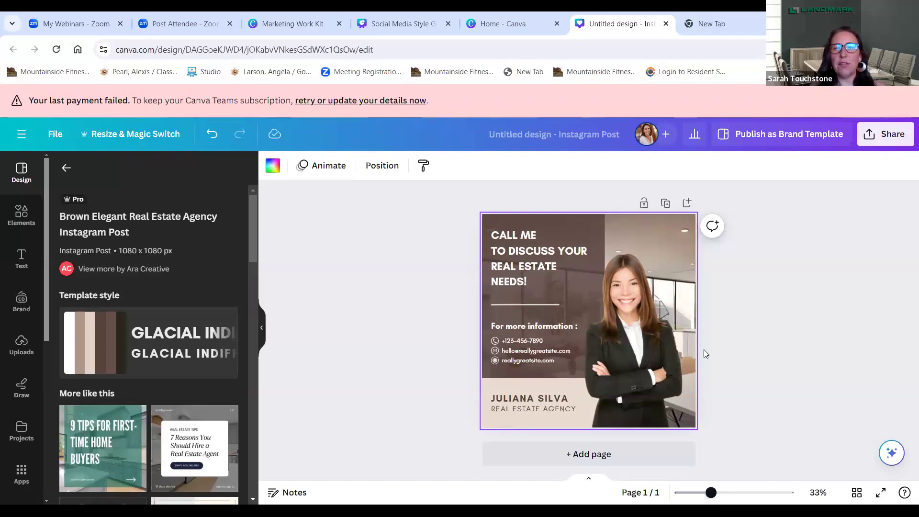
- Replace the template's agent photo with the uploaded portrait of the woman in a light blouse, placed at the lower middle of the page
left_click(620, 343)
key("Delete")
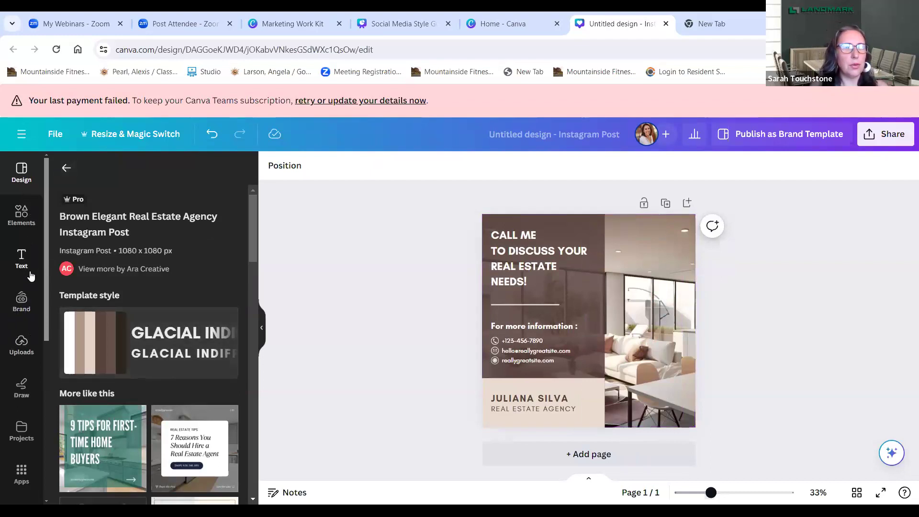
left_click(21, 344)
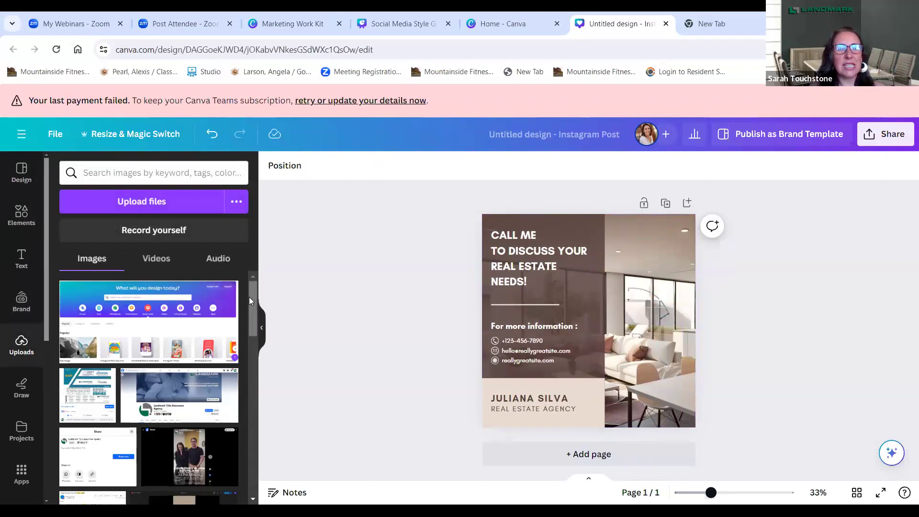
left_click_drag(249, 296, 282, 459)
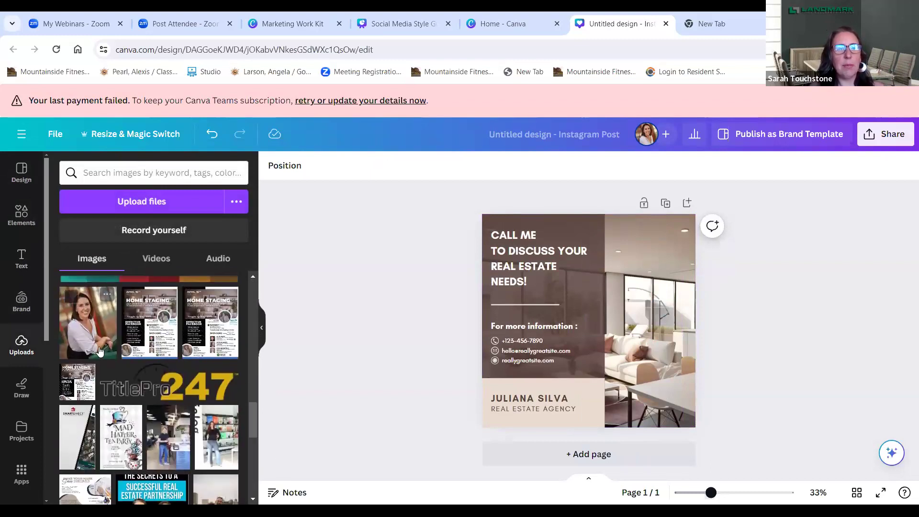
left_click(88, 326)
left_click_drag(616, 311, 598, 344)
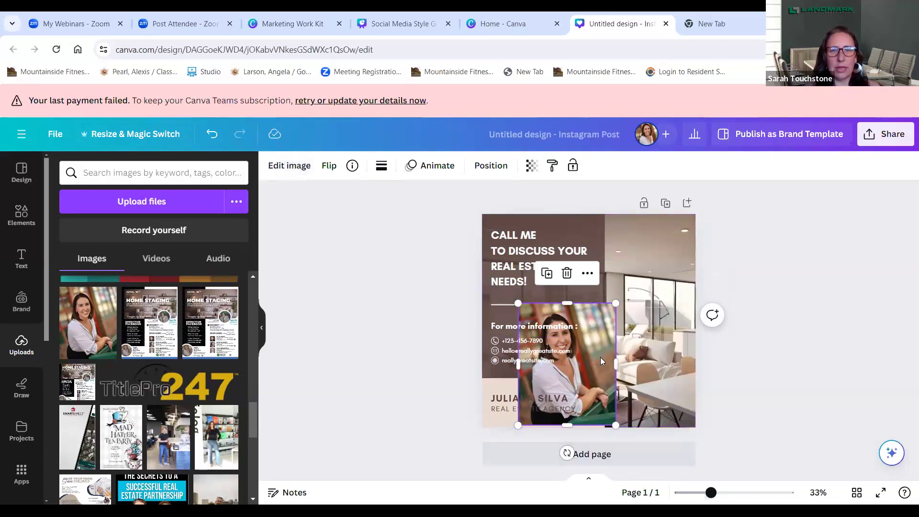
- Remove the portrait's background with BG Remover, enlarge the cutout and position it along the page's lower edge
left_click(295, 176)
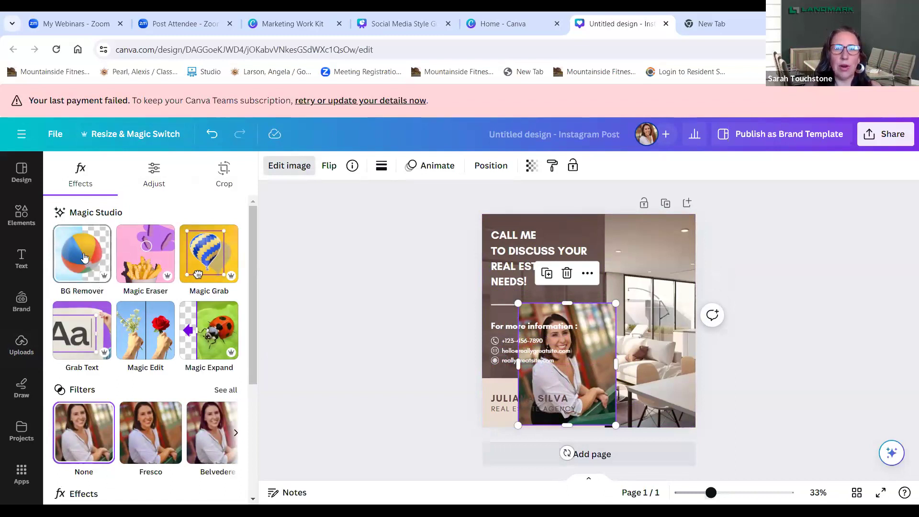
left_click(84, 258)
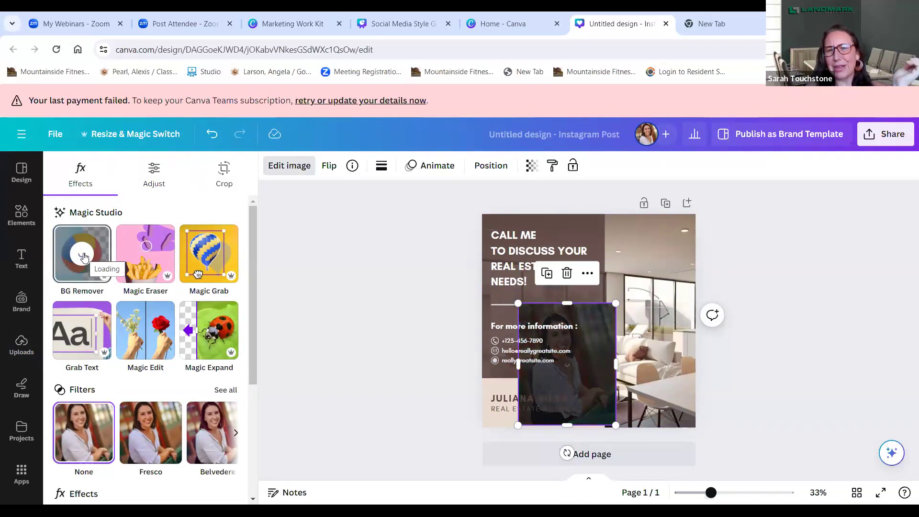
left_click_drag(601, 326, 601, 318)
left_click_drag(603, 331, 682, 269)
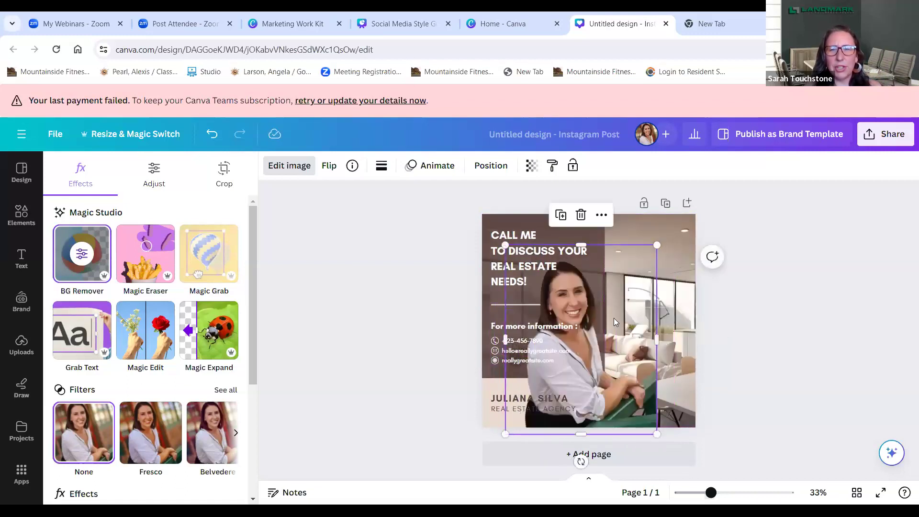
left_click_drag(649, 318, 600, 318)
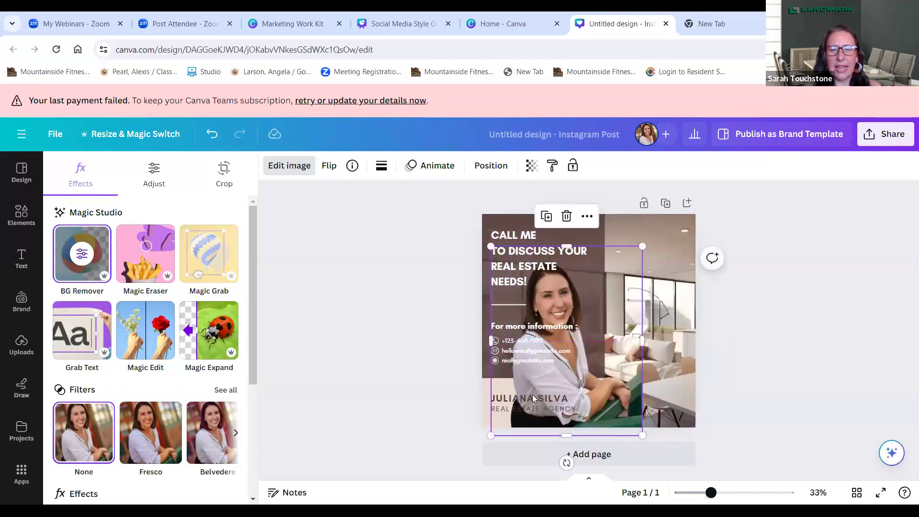
- Replace the agent name on the post with the presenter's full name and widen its text box to fit one line
left_click(533, 409)
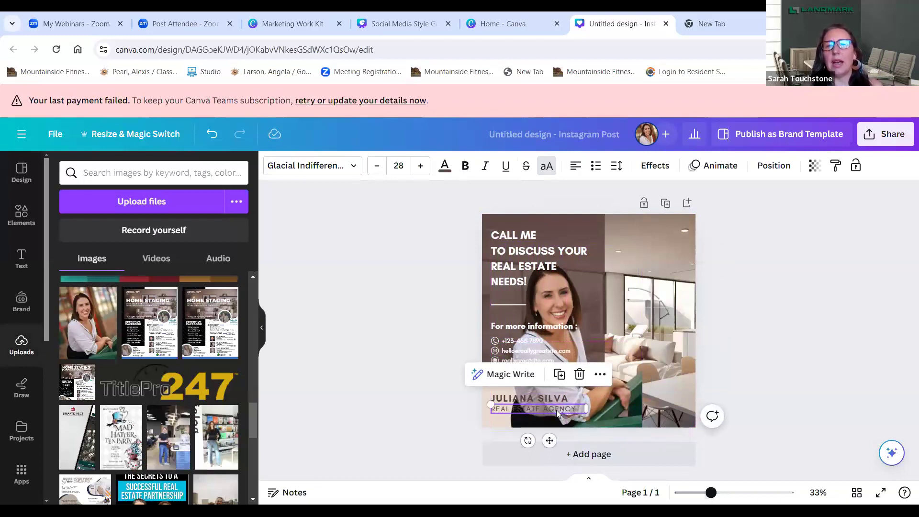
left_click(531, 398)
double_click(531, 398)
type("SA")
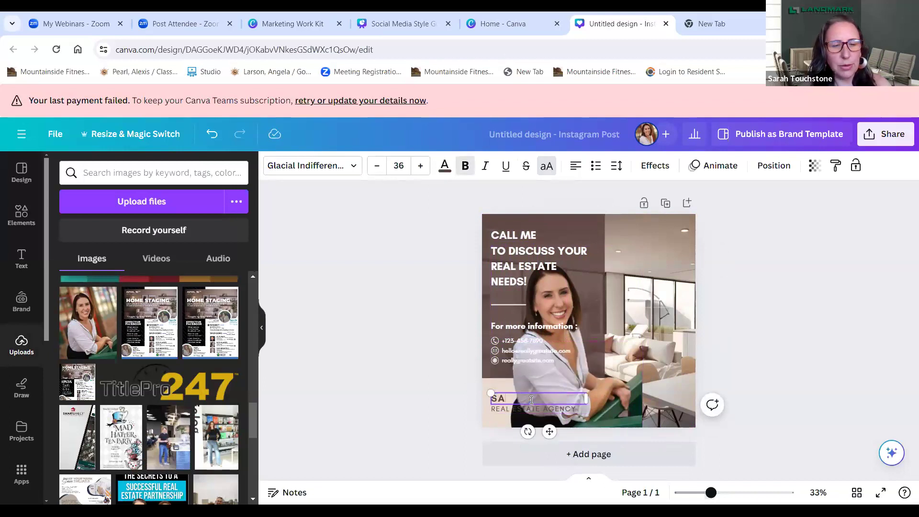
type("RAH TOUCHSTONE")
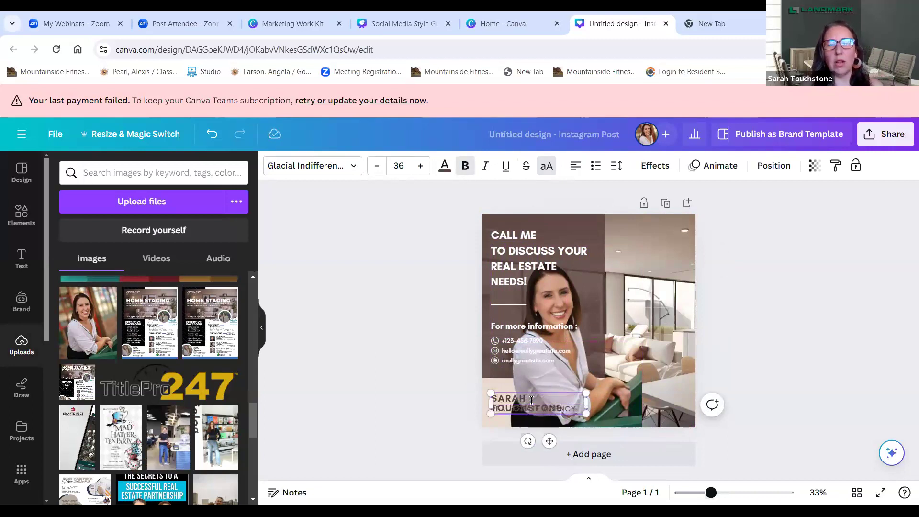
left_click_drag(586, 403, 616, 402)
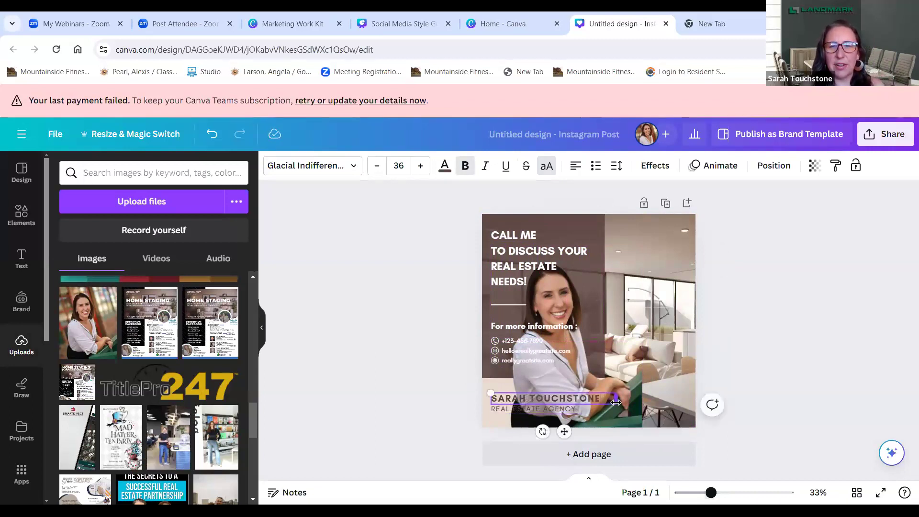
left_click(376, 261)
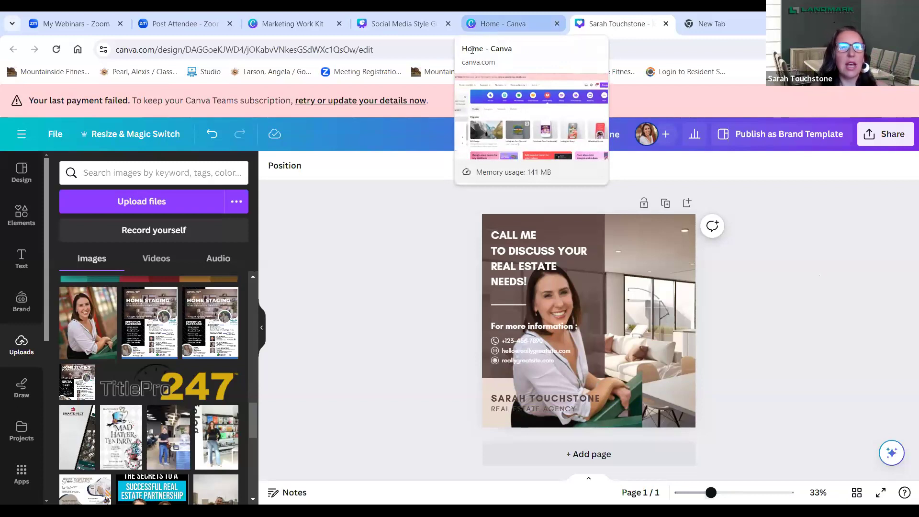
- Return to the Canva home page and open the Brand Kits overview
left_click(490, 26)
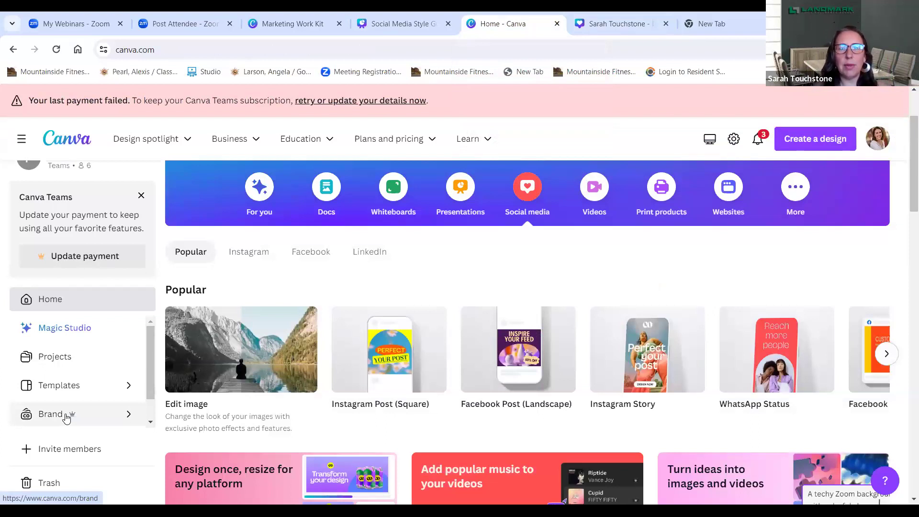
left_click(66, 418)
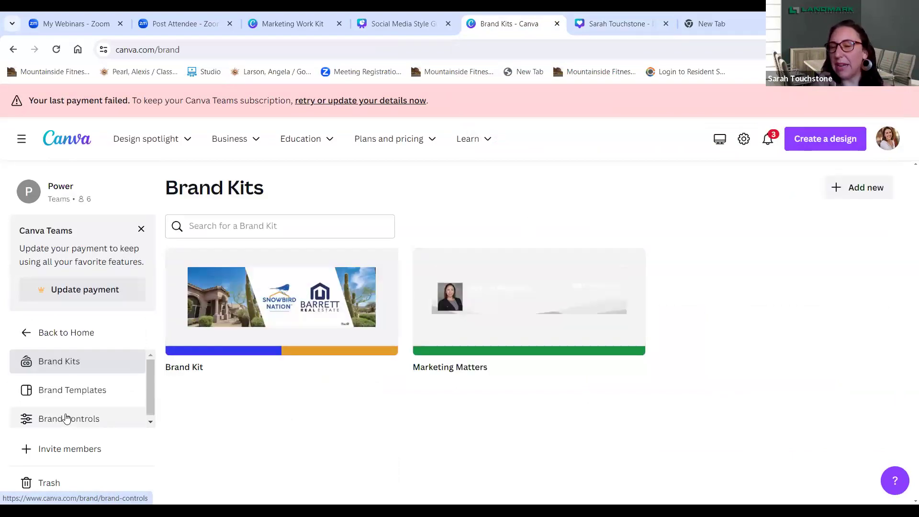
- Open the Marketing Matters brand kit and review its logos, colors, fonts, brand voice, photos, graphics and icons
left_click(503, 275)
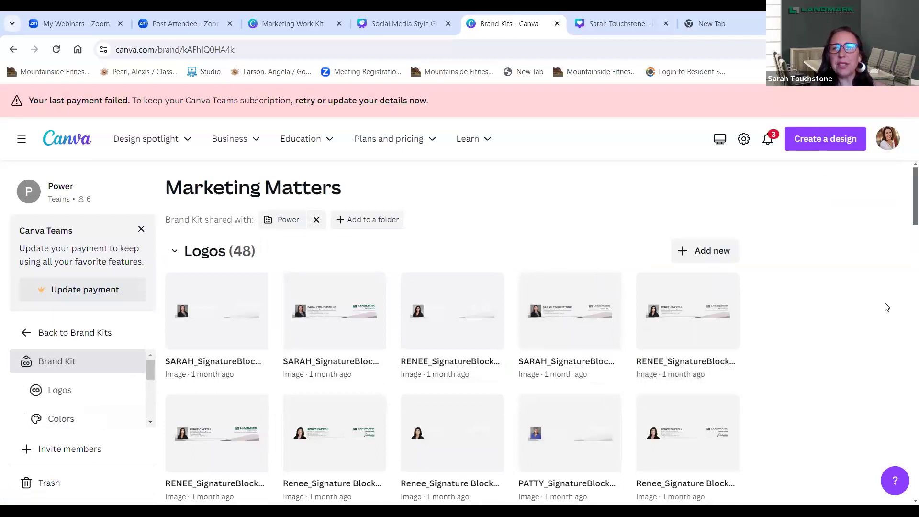
scroll(906, 200, "down", 7)
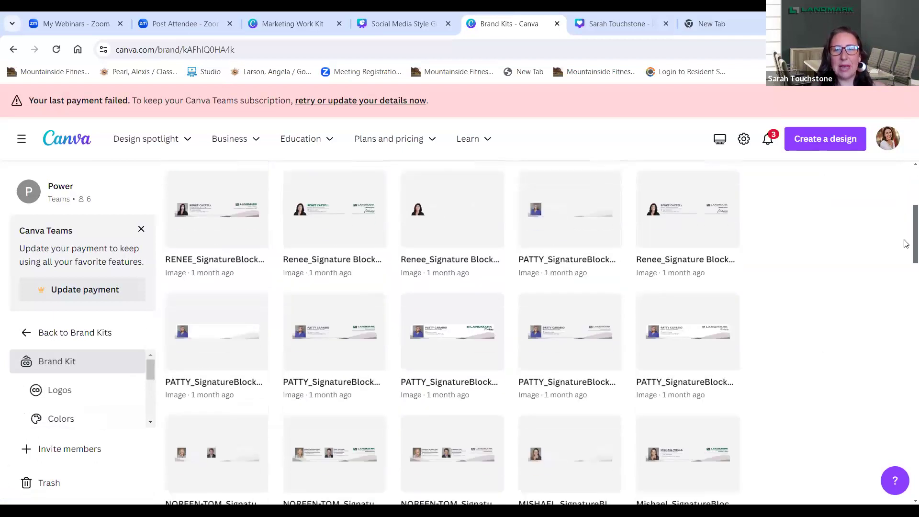
scroll(905, 267, "down", 5)
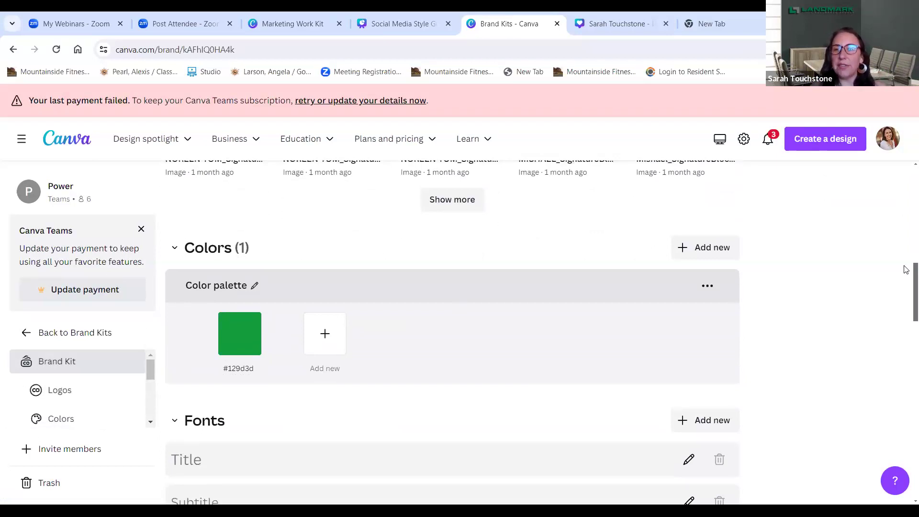
scroll(906, 297, "down", 1)
scroll(906, 302, "down", 3)
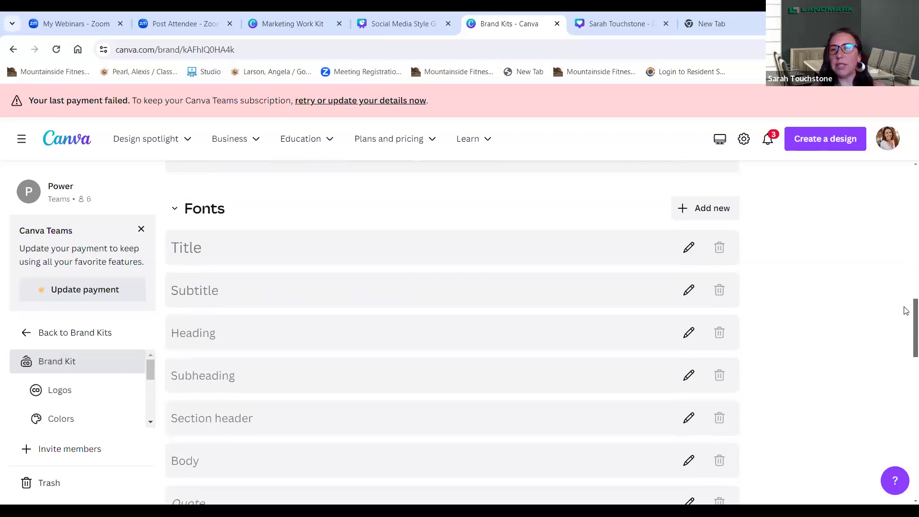
scroll(906, 335, "down", 7)
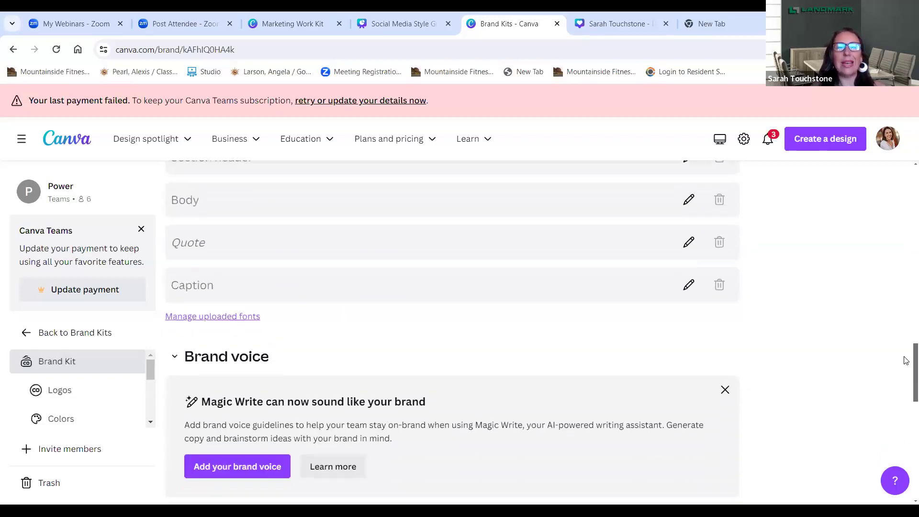
scroll(906, 383, "down", 5)
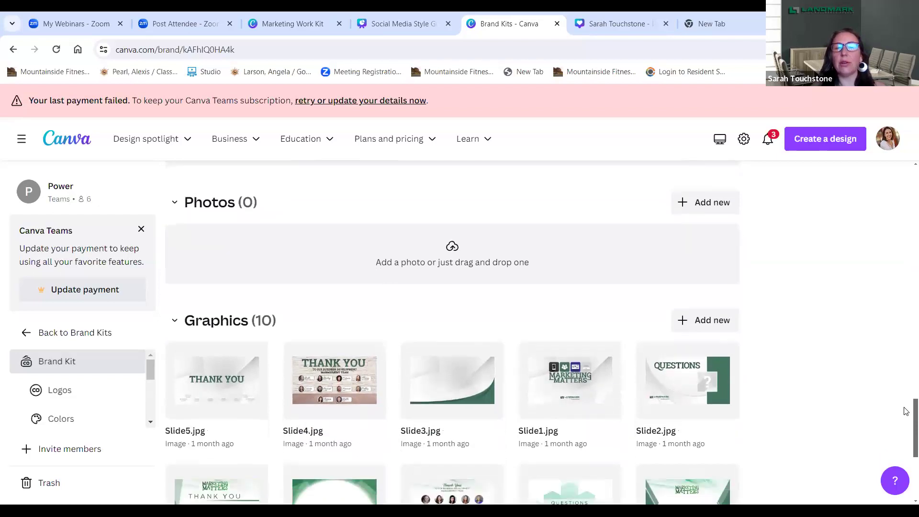
scroll(906, 428, "down", 2)
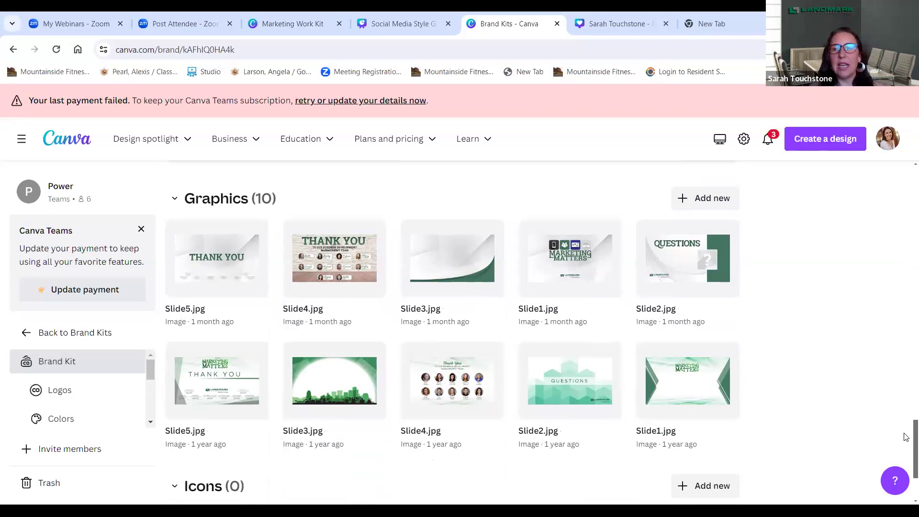
scroll(906, 435, "down", 2)
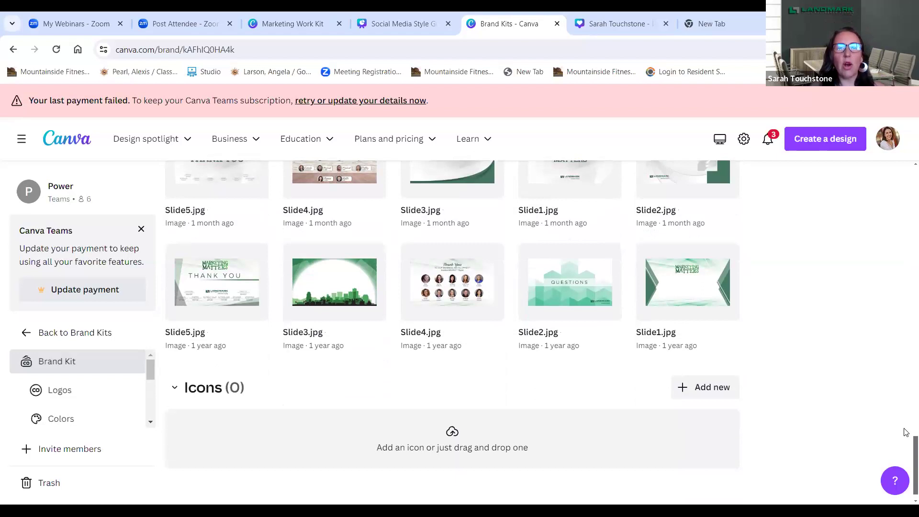
scroll(905, 373, "up", 10)
scroll(905, 354, "up", 2)
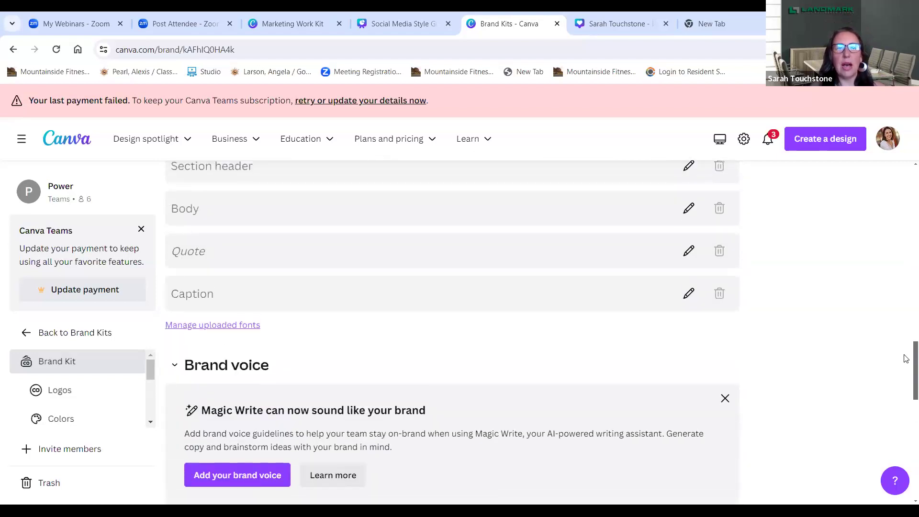
left_click_drag(906, 335, 906, 159)
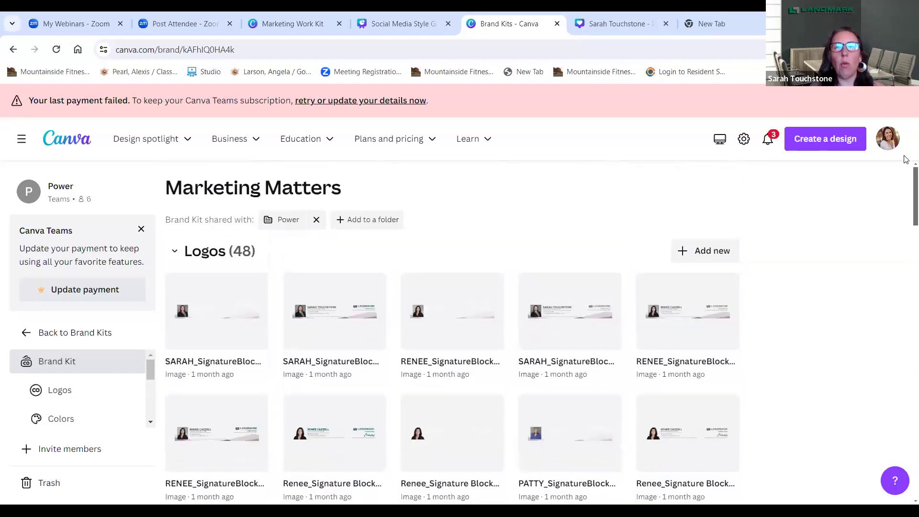
- Return to the real estate post design and apply the Marketing Matters brand kit's green color palette to it
left_click(588, 25)
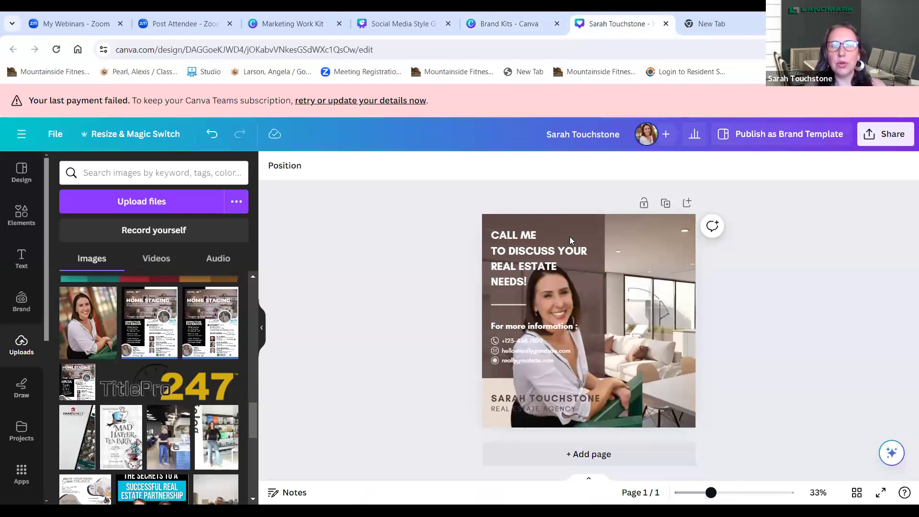
left_click(21, 302)
left_click(131, 456)
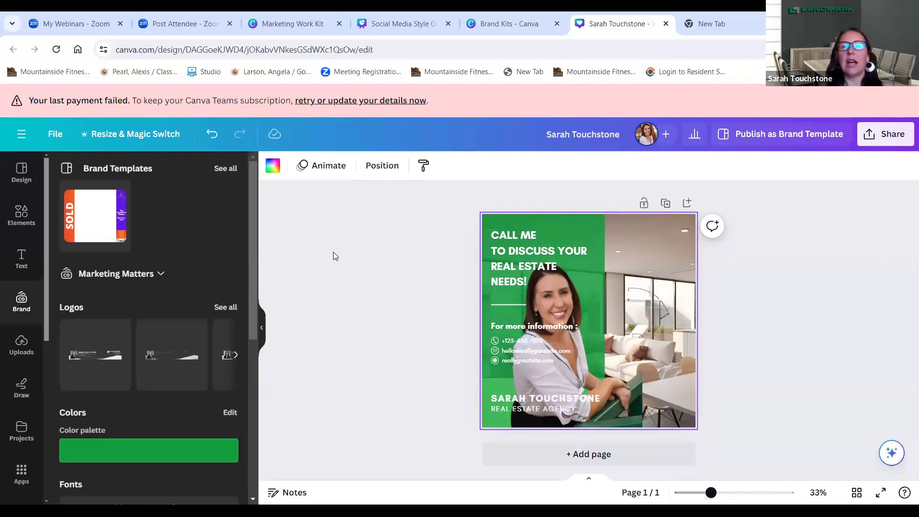
- Try placing the first signature-block logo from the brand kit along the post's lower edge, enlarged to the page width
left_click(93, 363)
left_click_drag(617, 327, 576, 423)
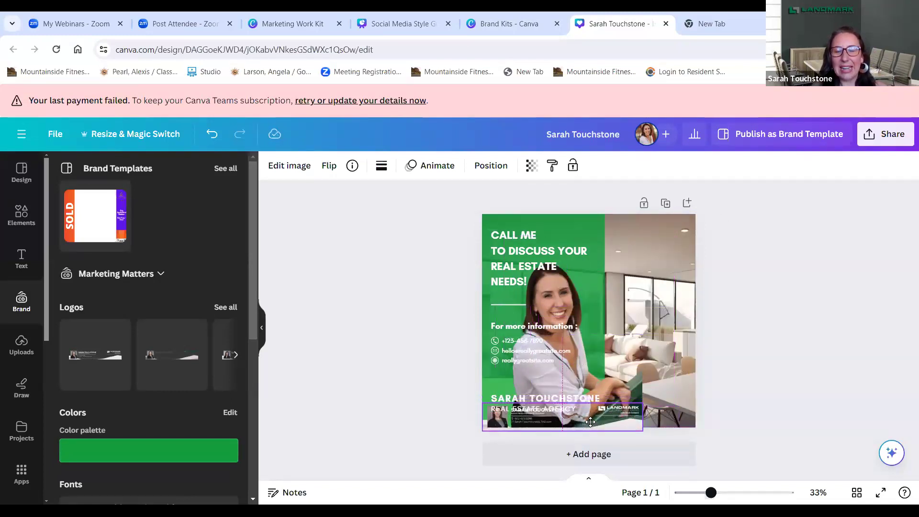
left_click_drag(643, 405, 696, 393)
left_click_drag(600, 407, 598, 453)
- Delete the real estate agency line, the agent name and the portrait cutout from the post
left_click(562, 408)
key("Delete")
left_click(559, 398)
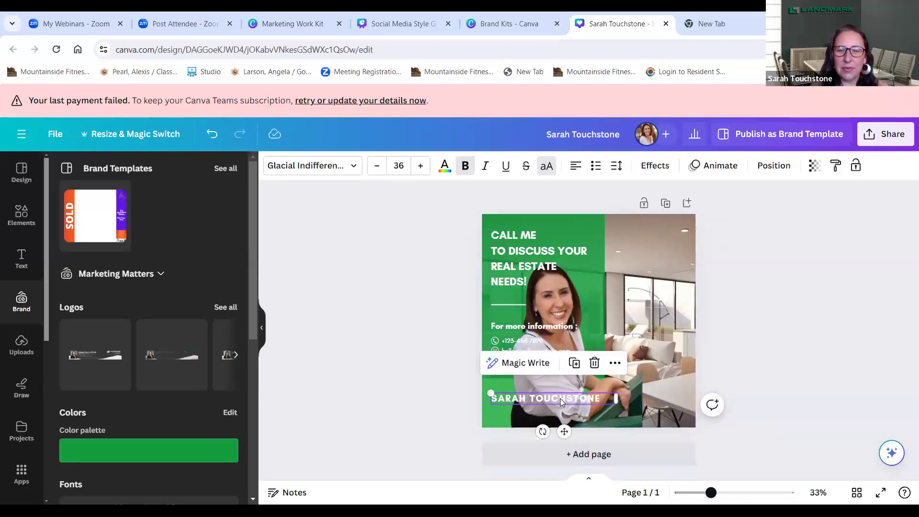
key("Delete")
left_click(557, 374)
key("Delete")
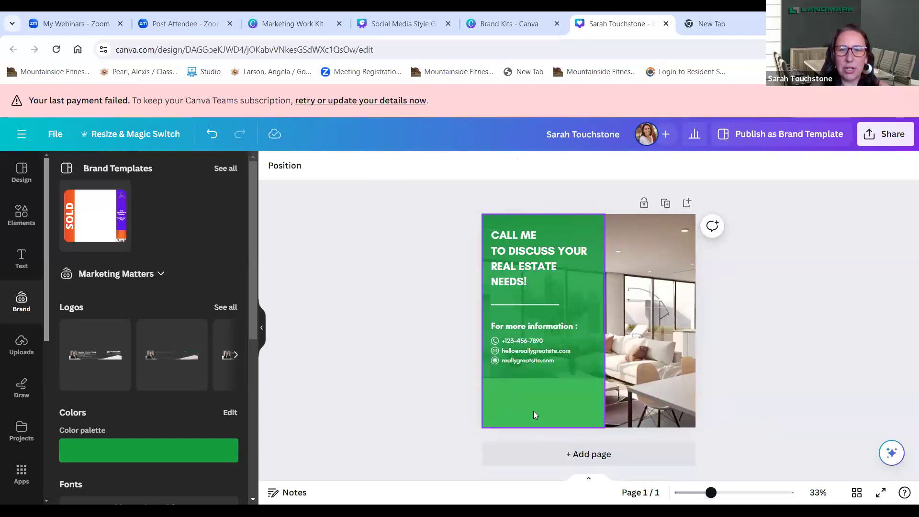
- Add the brand kit's first signature-block logo and enlarge it to span the full width along the post's lower edge
left_click(75, 381)
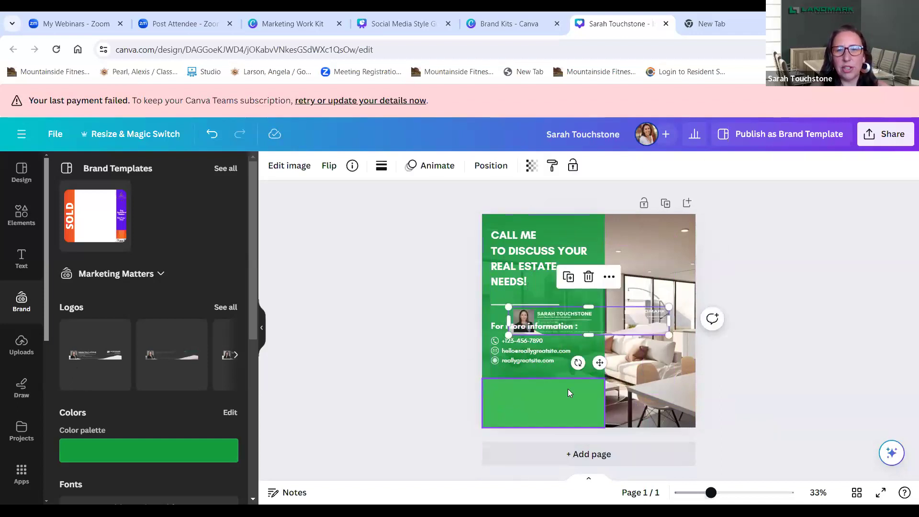
left_click_drag(596, 325, 571, 414)
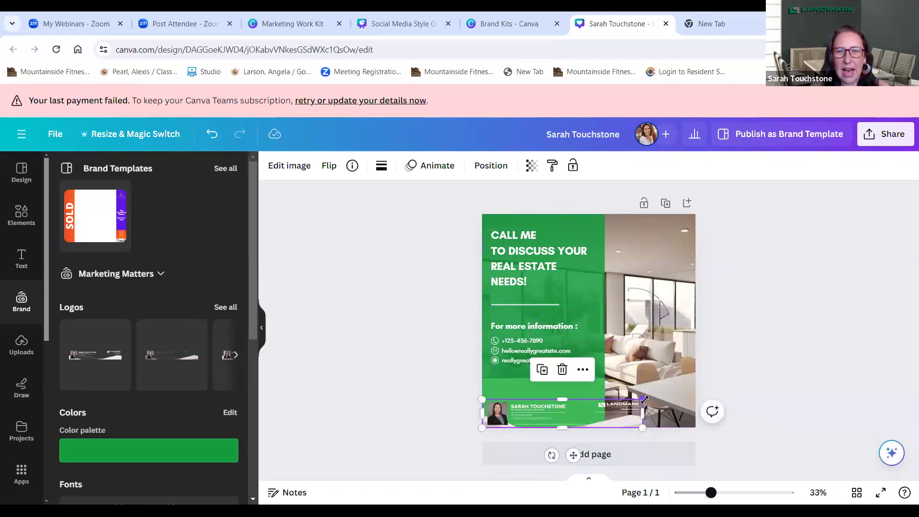
left_click_drag(643, 399, 696, 397)
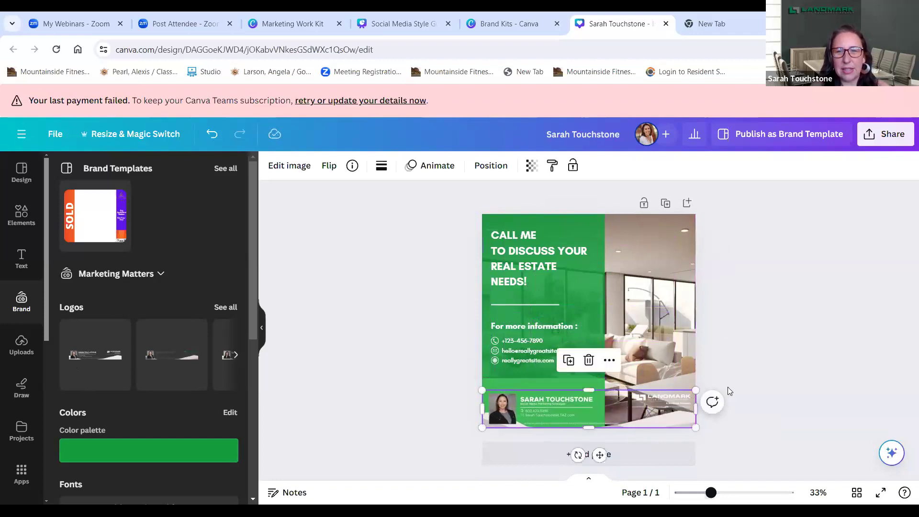
left_click(728, 387)
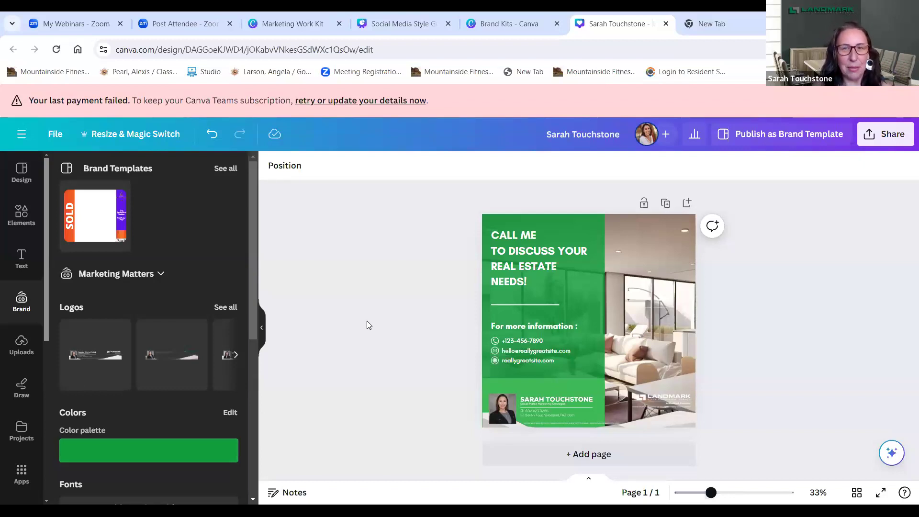
- Examine the file types available for downloading the design, then close the download options without exporting
left_click(882, 136)
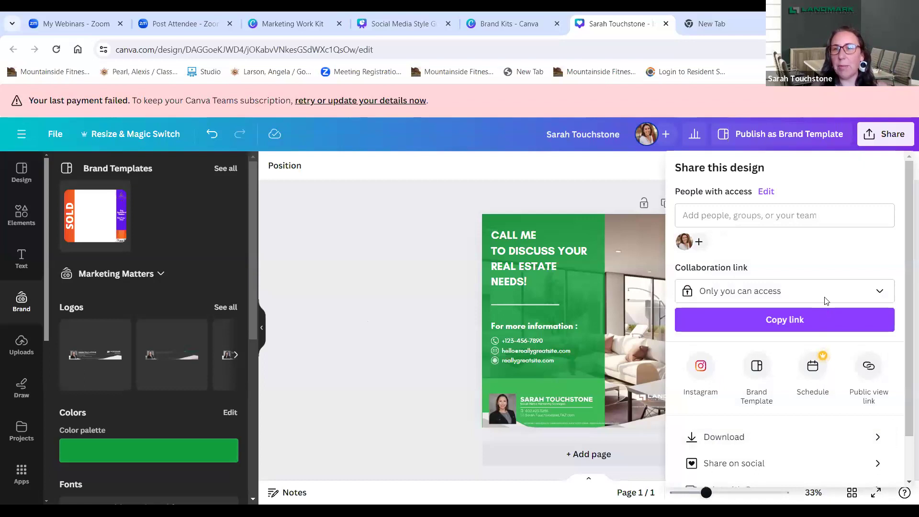
left_click(750, 441)
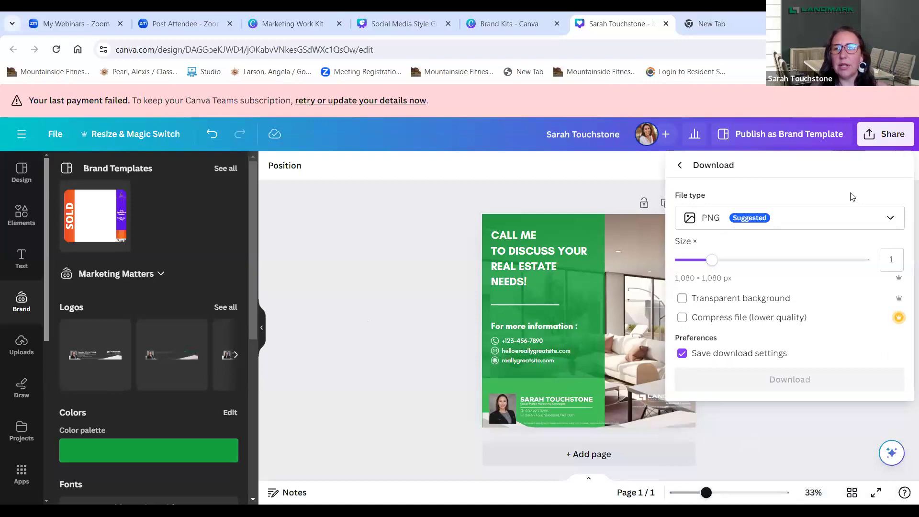
left_click(747, 218)
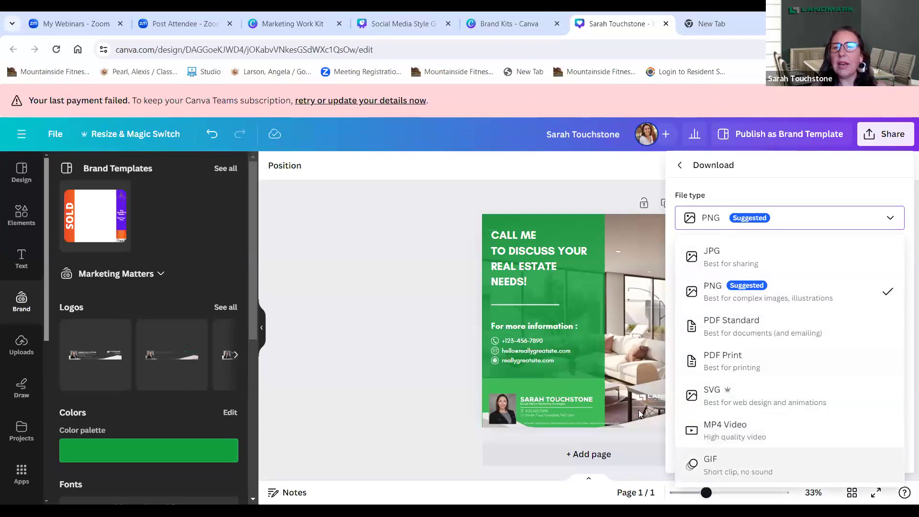
left_click(388, 331)
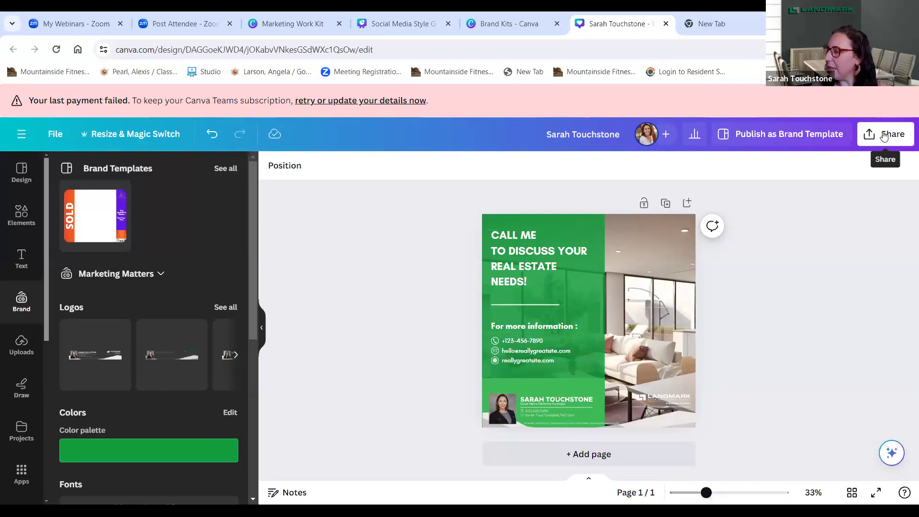
- Examine the social sharing options for Instagram, choosing immediate posting from the mobile app, and close the QR code view
left_click(884, 136)
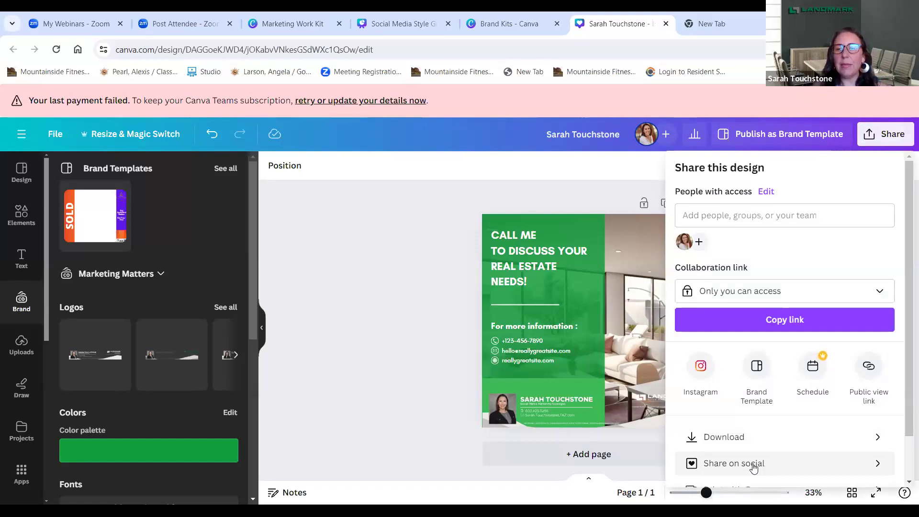
left_click(753, 465)
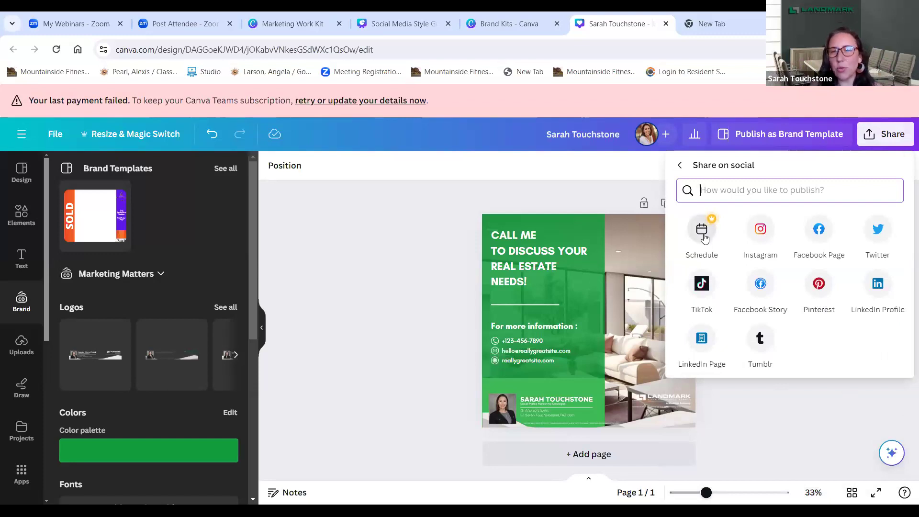
left_click(761, 230)
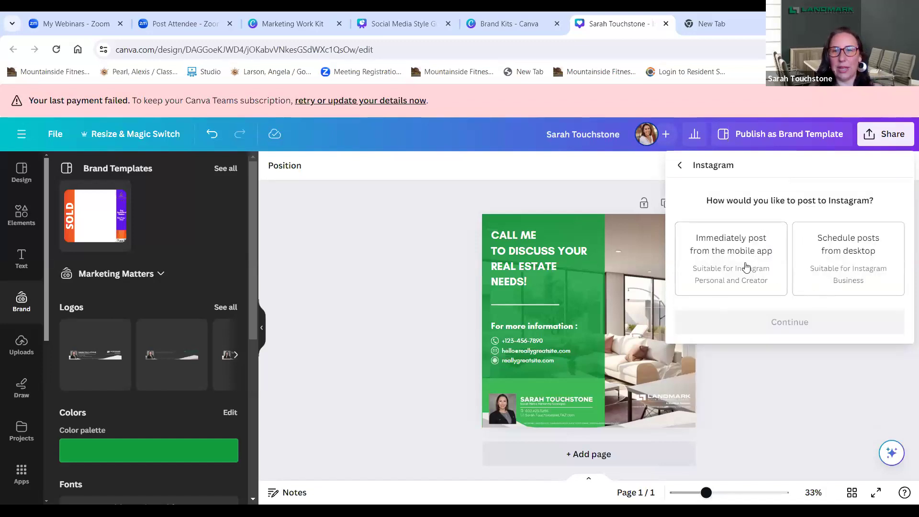
left_click(740, 267)
left_click(755, 322)
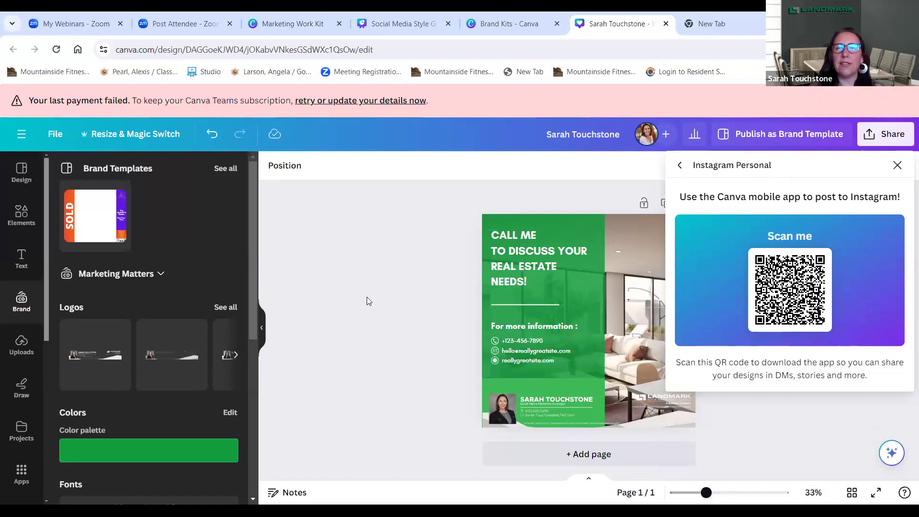
left_click(896, 166)
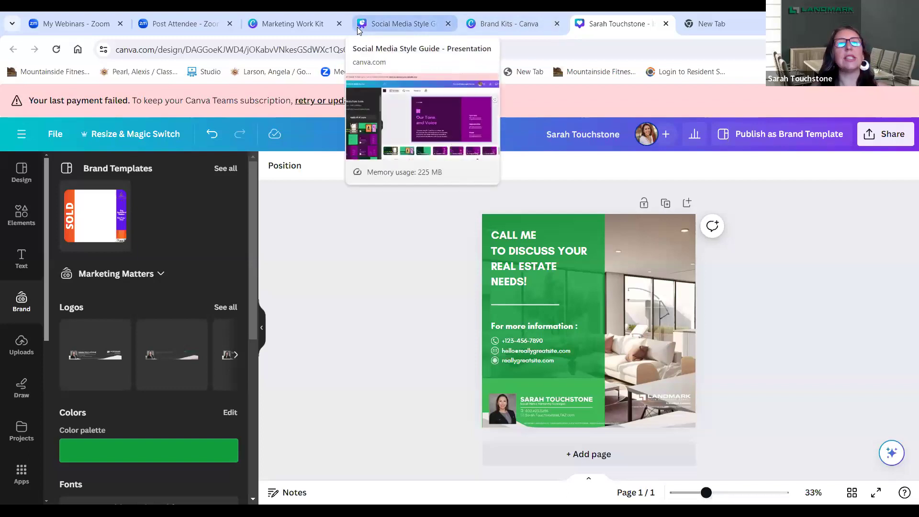
- Return to the Canva home page and browse the easy-to-assemble video design types, including Instagram Reel
left_click(491, 26)
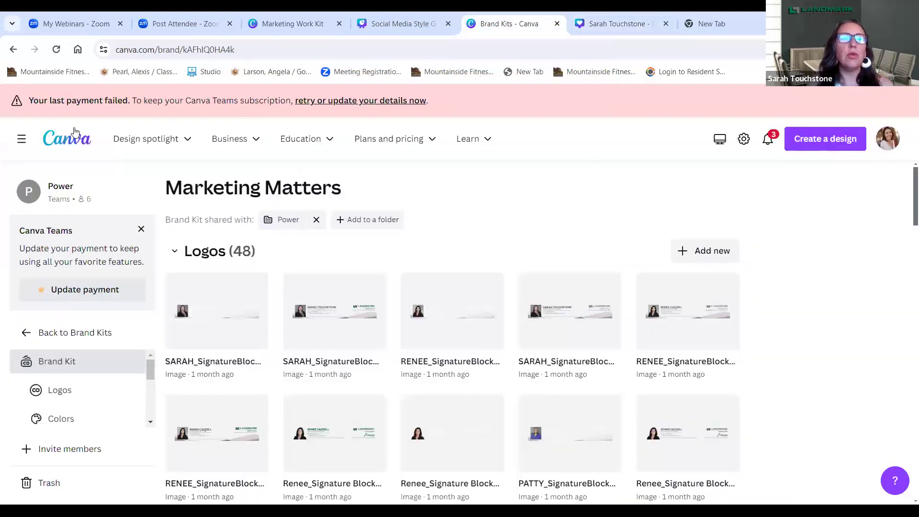
left_click(78, 138)
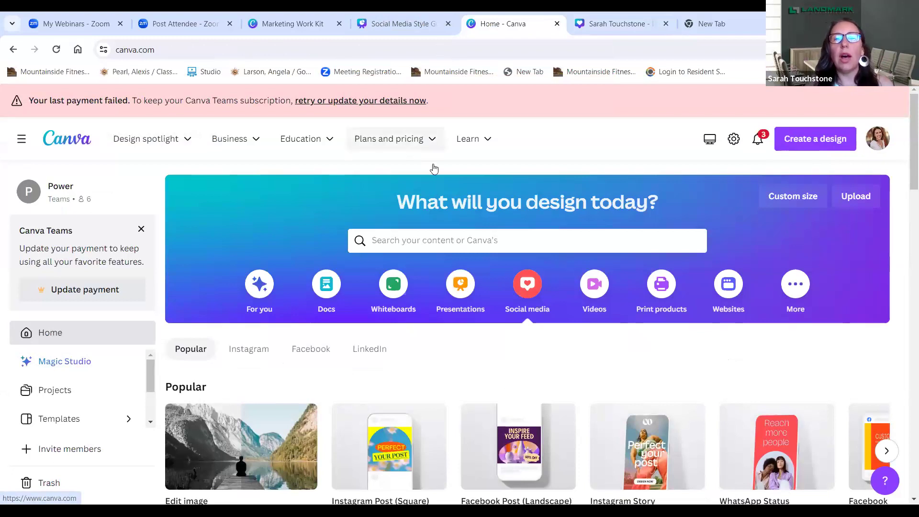
left_click(593, 287)
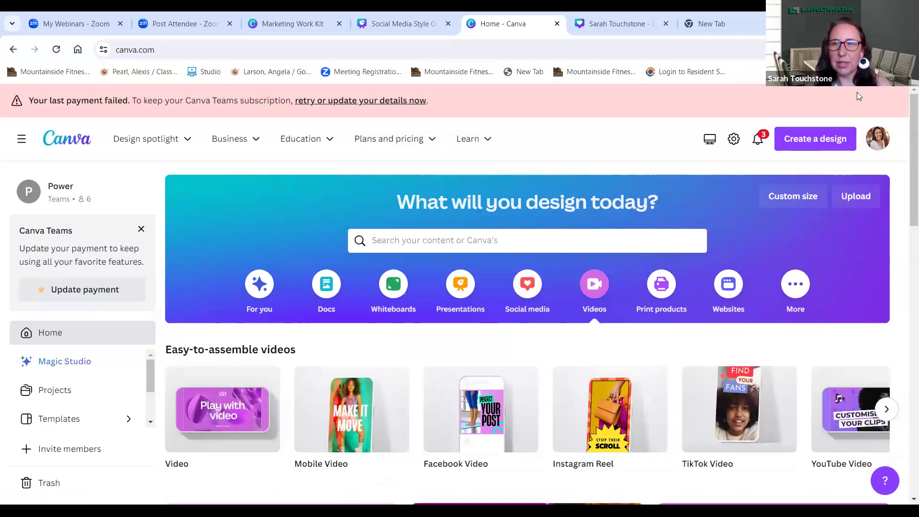
scroll(907, 173, "down", 3)
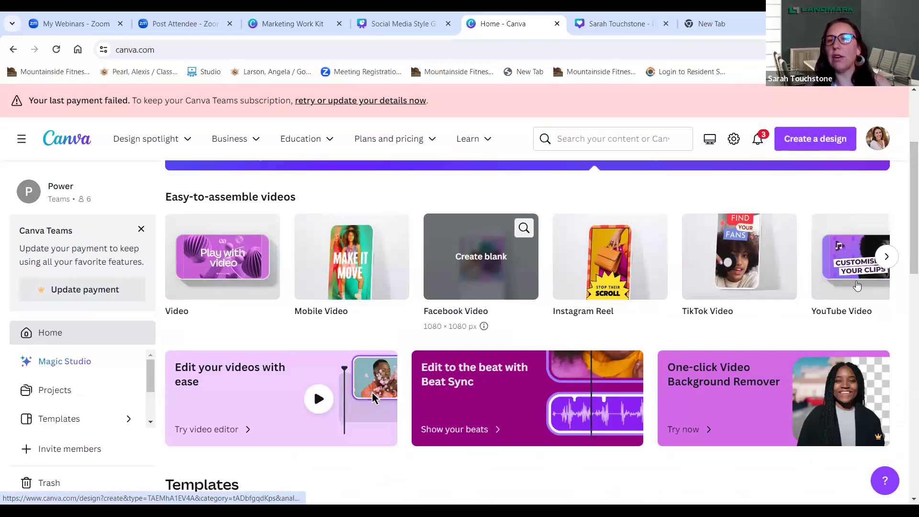
left_click(886, 257)
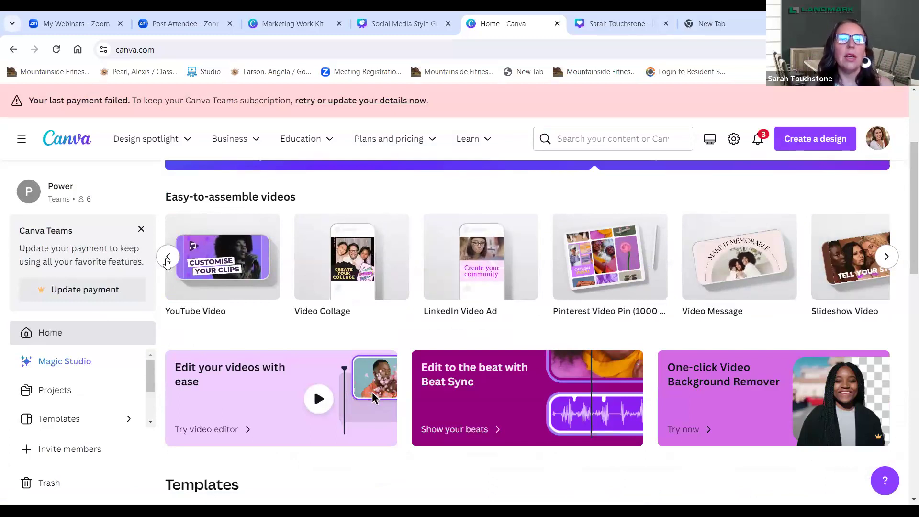
left_click(167, 262)
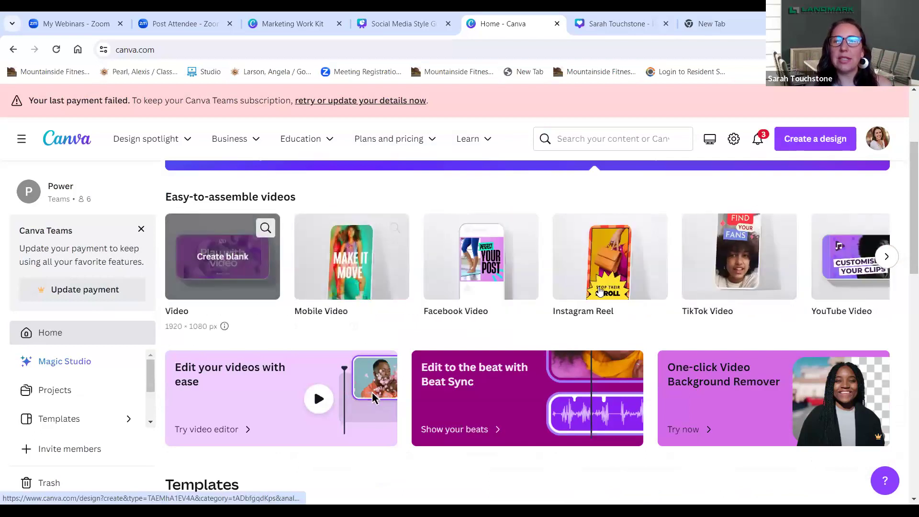
mouse_move(600, 283)
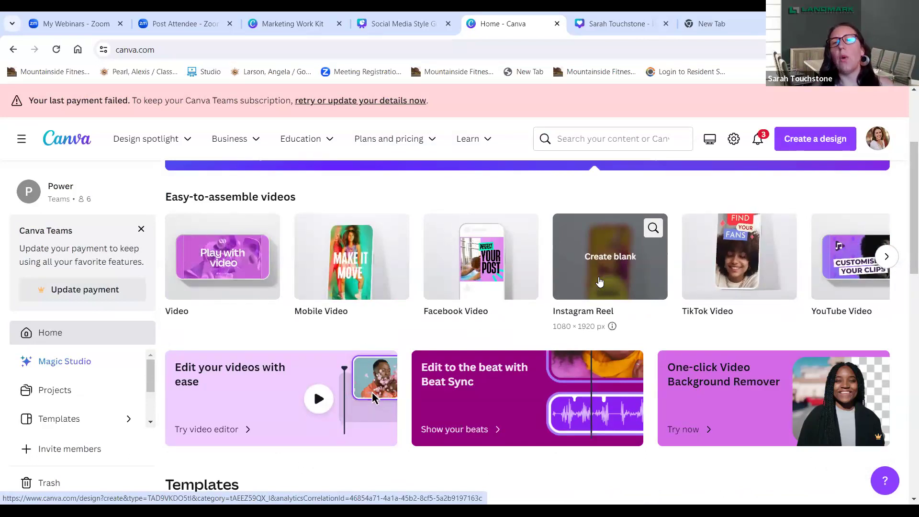
- Create a blank Instagram Reel design and open Magic Design to generate a video instantly from uploaded media
left_click(599, 281)
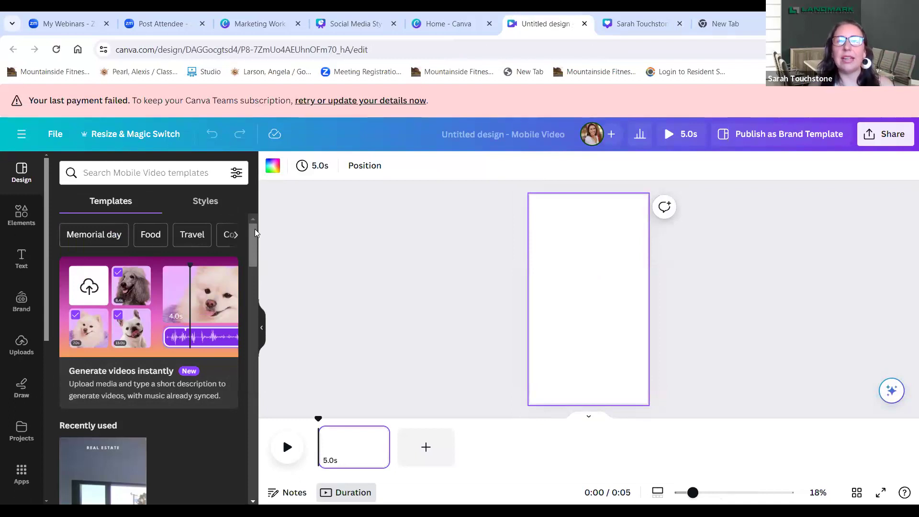
mouse_move(256, 231)
left_mouse_down()
mouse_move(257, 248)
mouse_move(258, 235)
left_mouse_up()
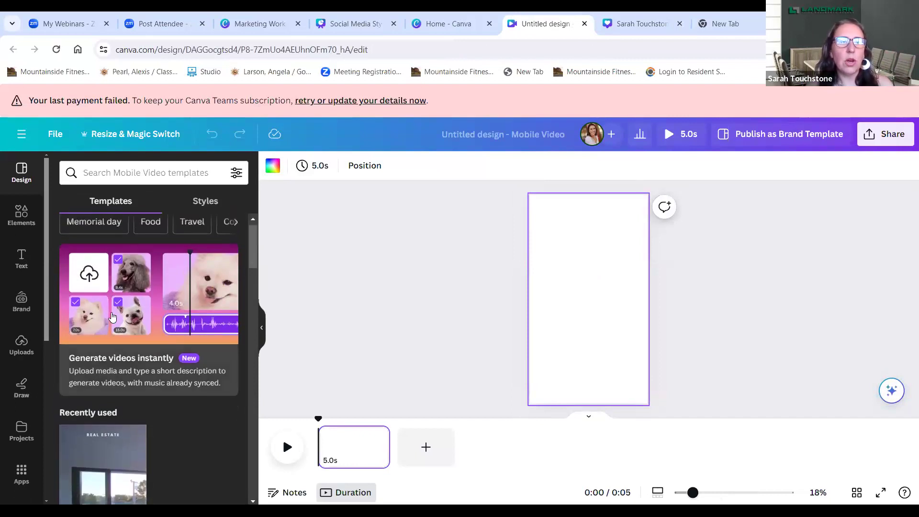
left_click(112, 316)
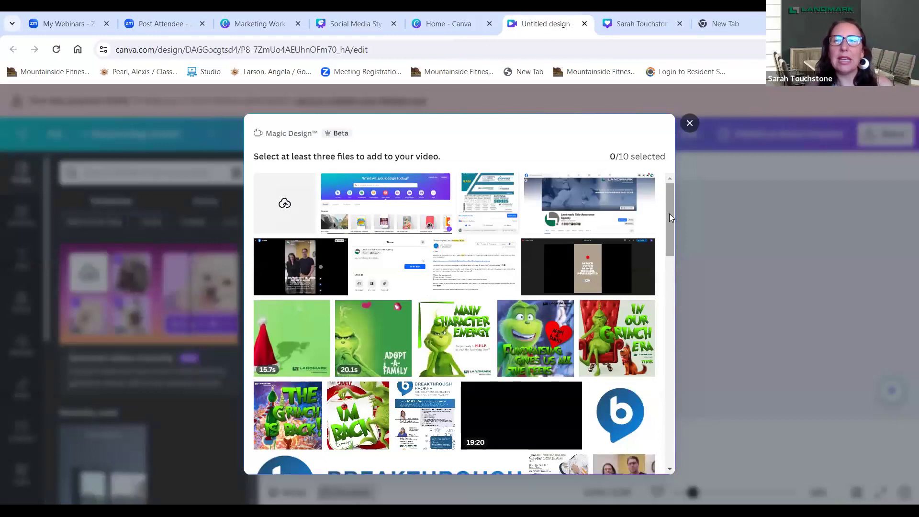
scroll(669, 224, "down", 3)
left_click_drag(671, 235, 682, 182)
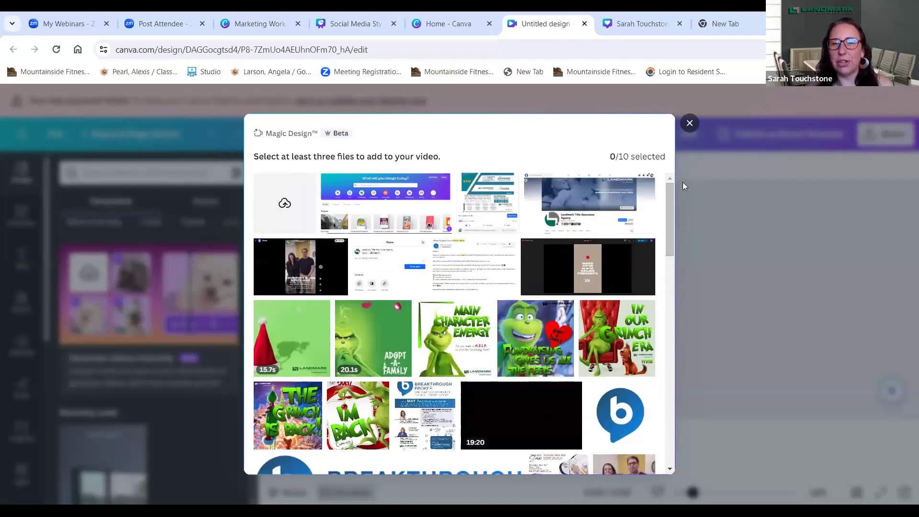
- Select four Grinch images for the video: Main Character Energy, the fundraising heart, In Our Grinch Era and The Grinch Is Back
left_click(449, 346)
left_click(535, 356)
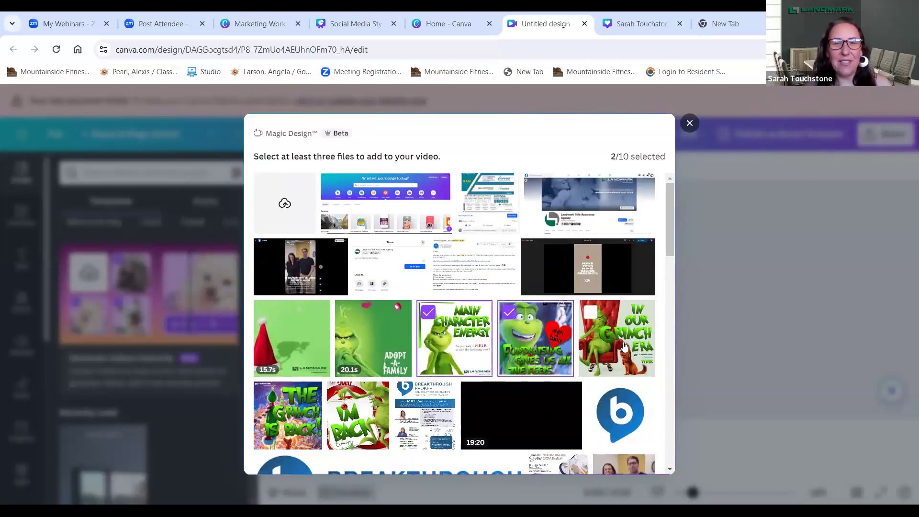
left_click(623, 346)
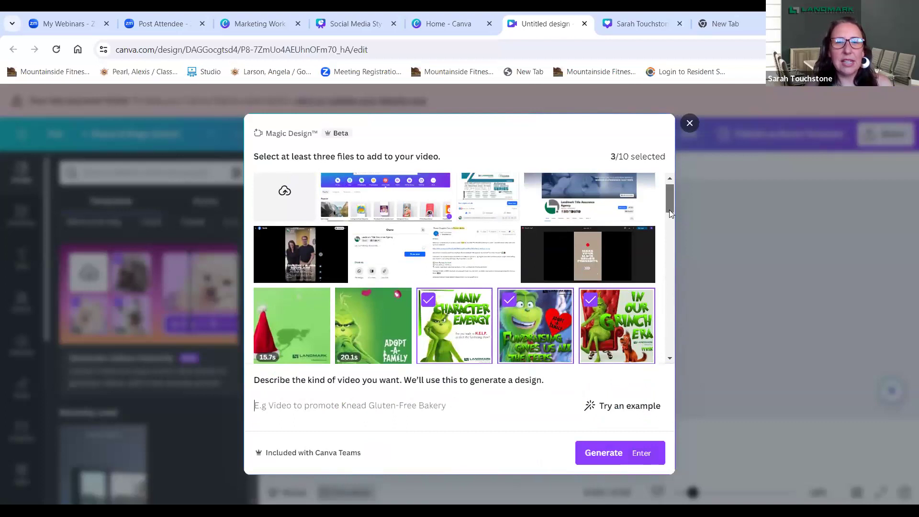
scroll(669, 210, "down", 2)
scroll(317, 293, "down", 1)
left_click(316, 323)
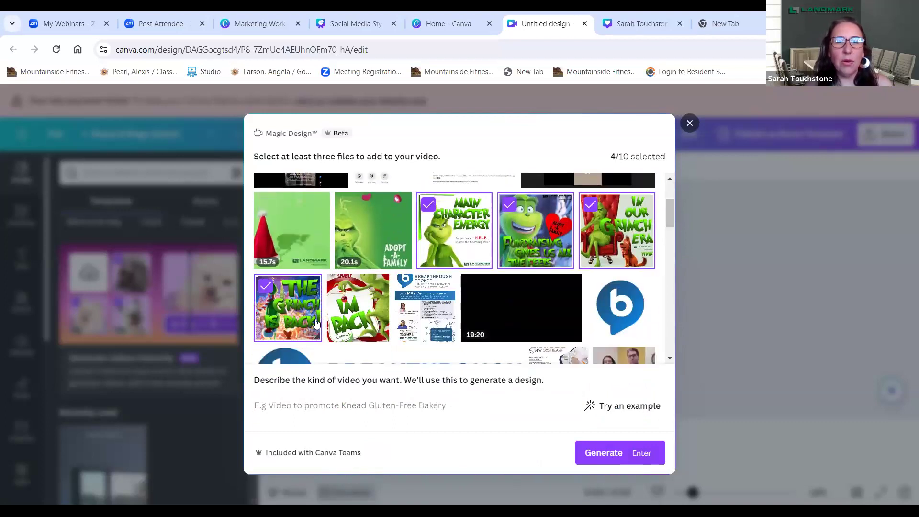
- Describe the video as "Christmas in July event promoting people siging up to adopt a faimly in December" and generate it
left_click(350, 408)
type("Christmas in July")
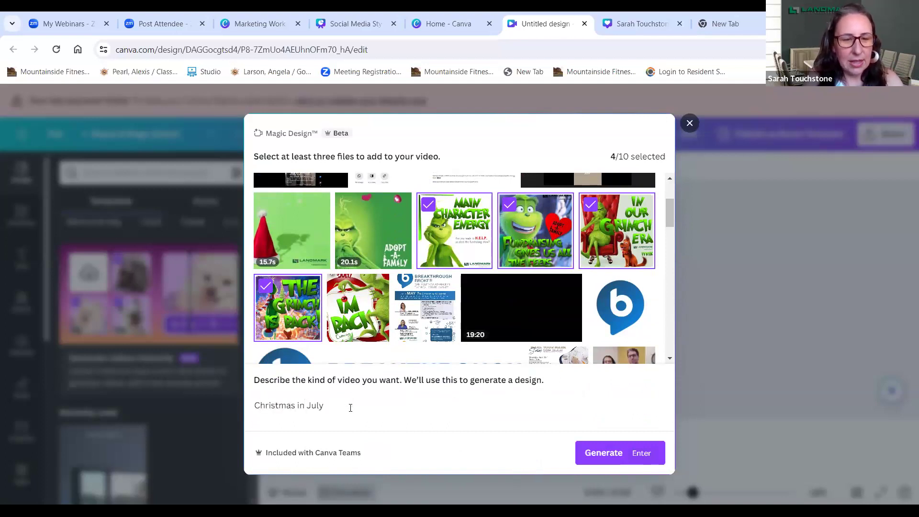
key("BackSpace")
key("BackSpace")
key("BackSpace")
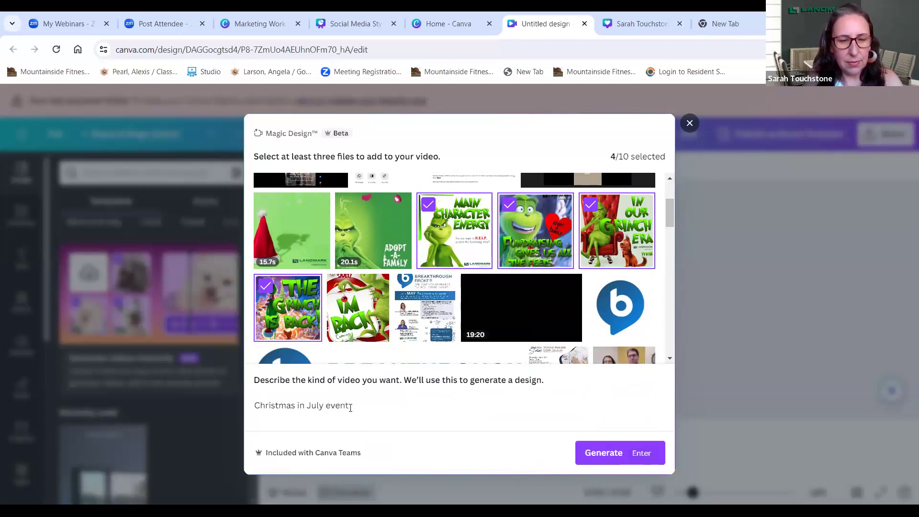
type("ent promoting people siging up to adopt a faim")
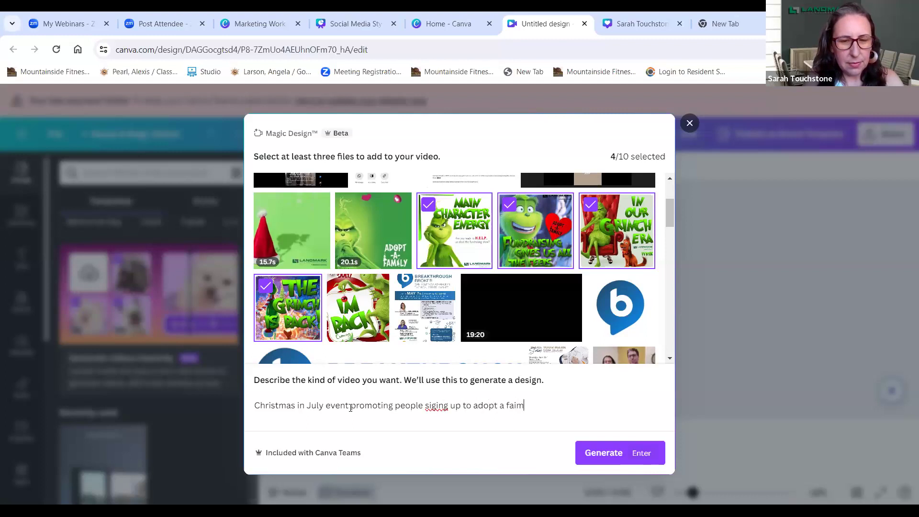
type("in December")
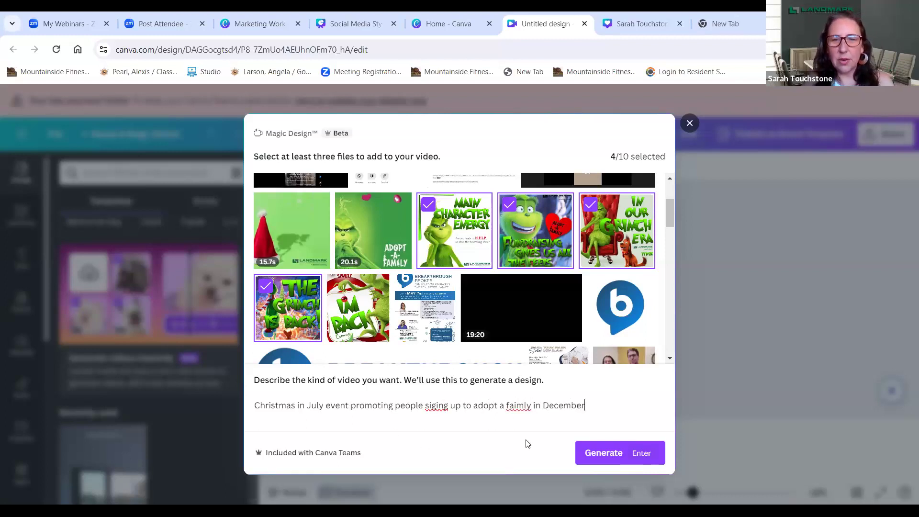
left_click(600, 453)
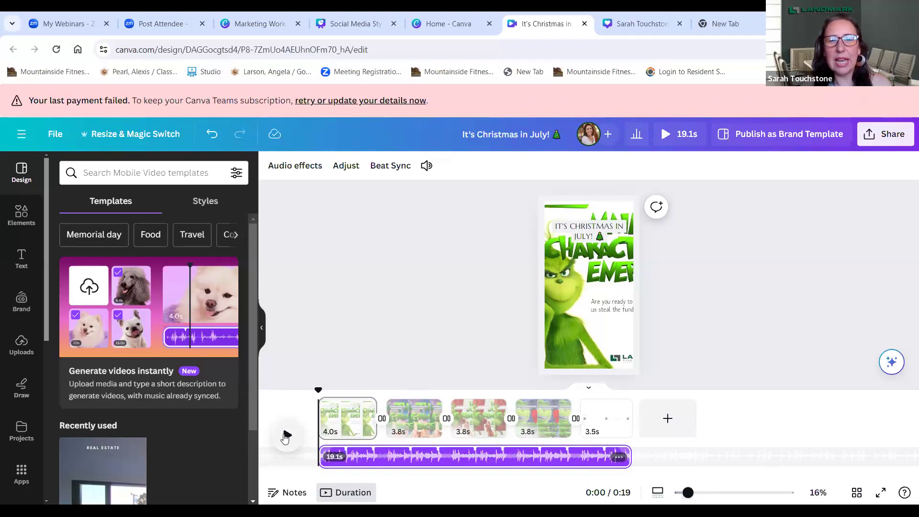
- Play the generated video and inspect the caption and background image of its second clip
left_click(285, 436)
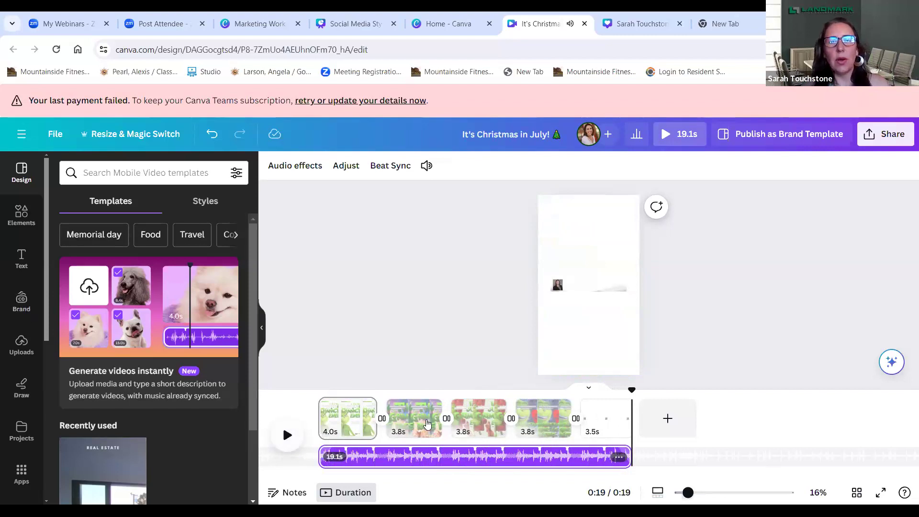
left_click(411, 421)
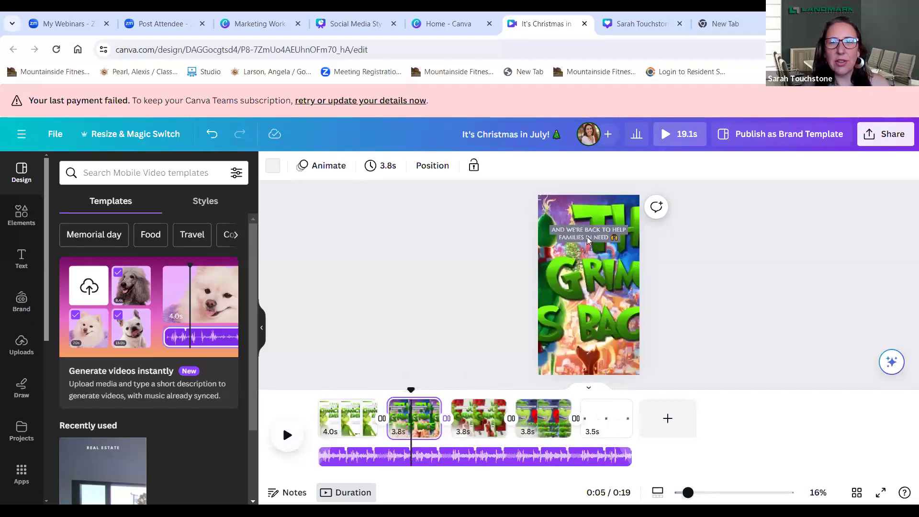
left_click(588, 237)
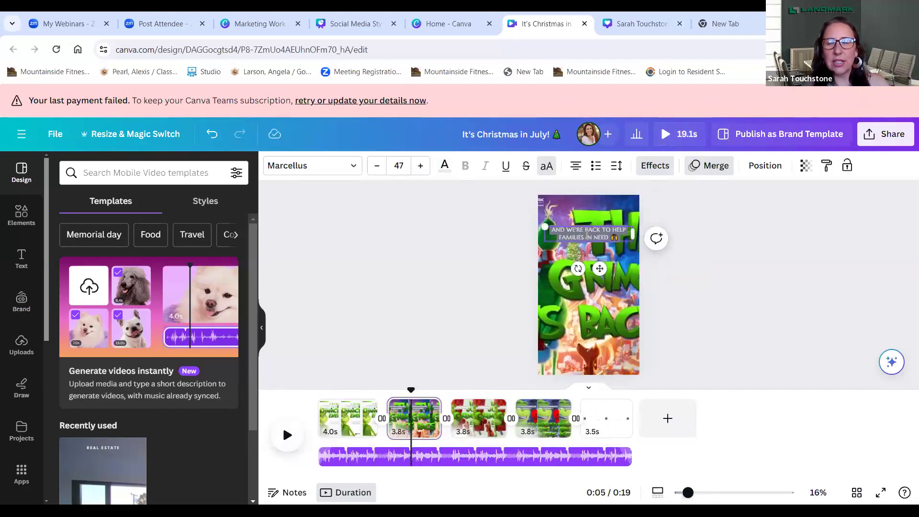
left_click(566, 285)
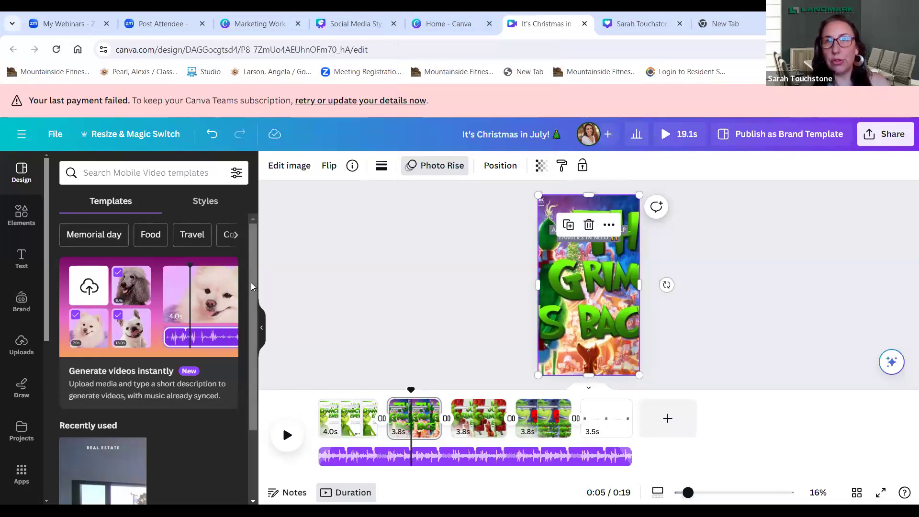
- Search the mobile video templates for "real estate" and browse the matching designs
left_click_drag(251, 286, 256, 388)
left_click(121, 173)
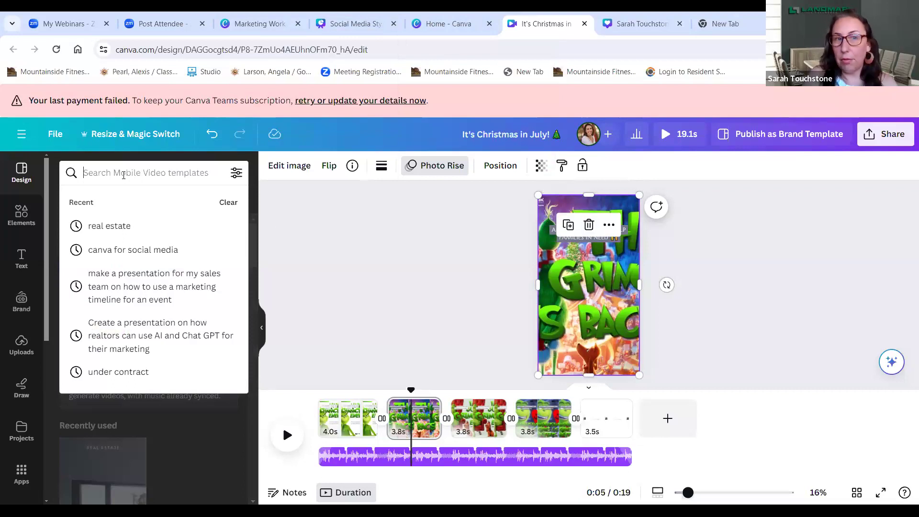
left_click(131, 224)
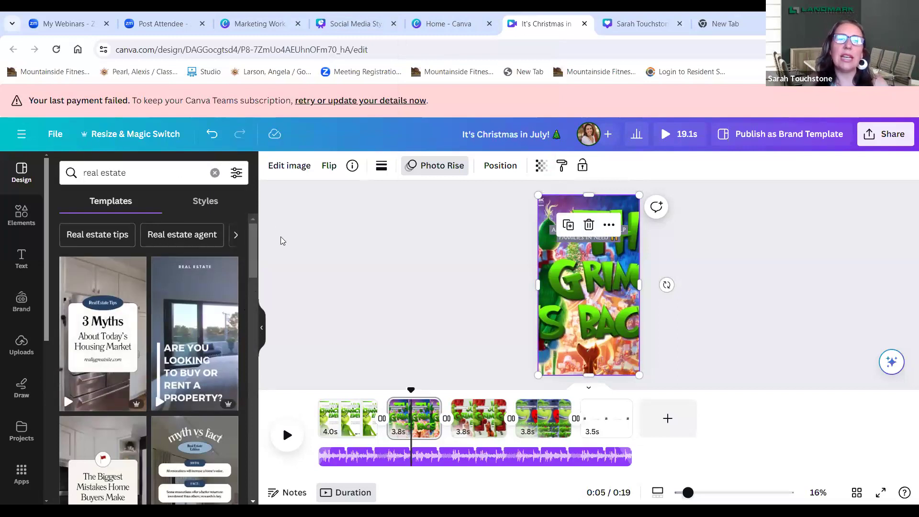
scroll(249, 245, "down", 3)
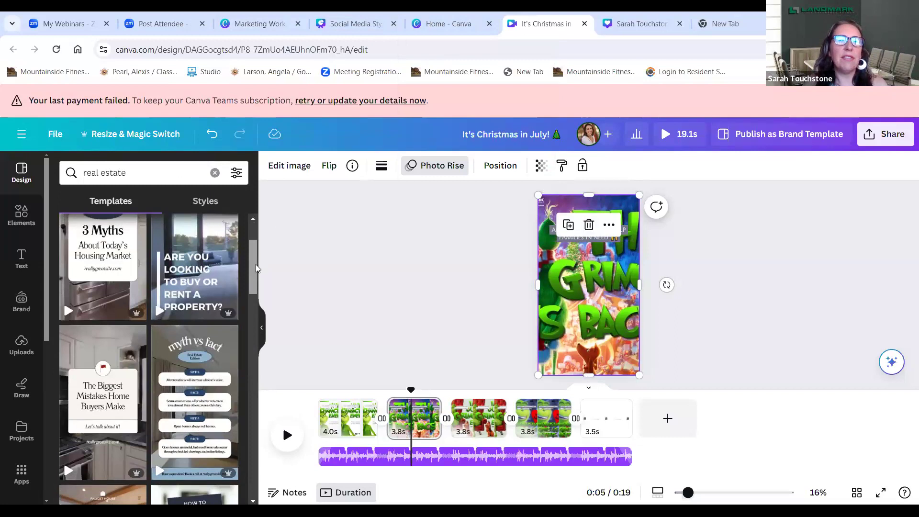
scroll(259, 283, "down", 2)
left_click_drag(261, 291, 261, 277)
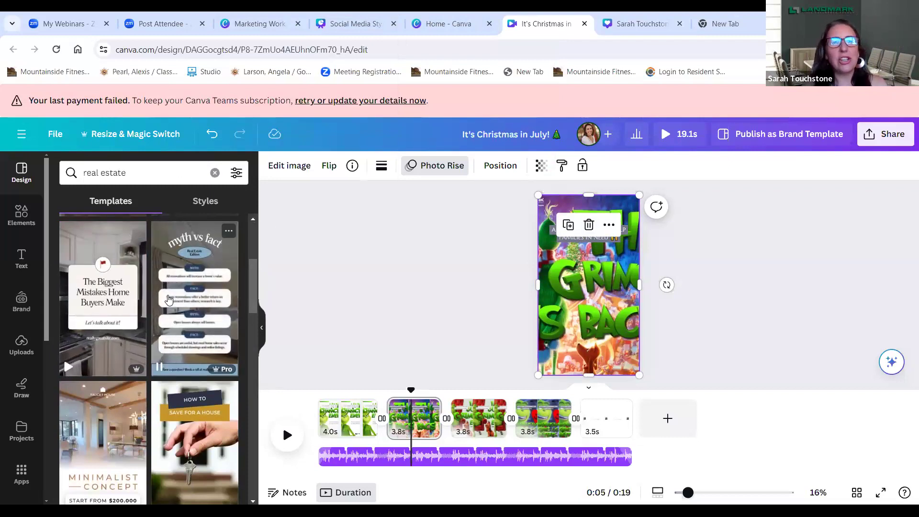
scroll(254, 305, "down", 1)
scroll(254, 298, "down", 3)
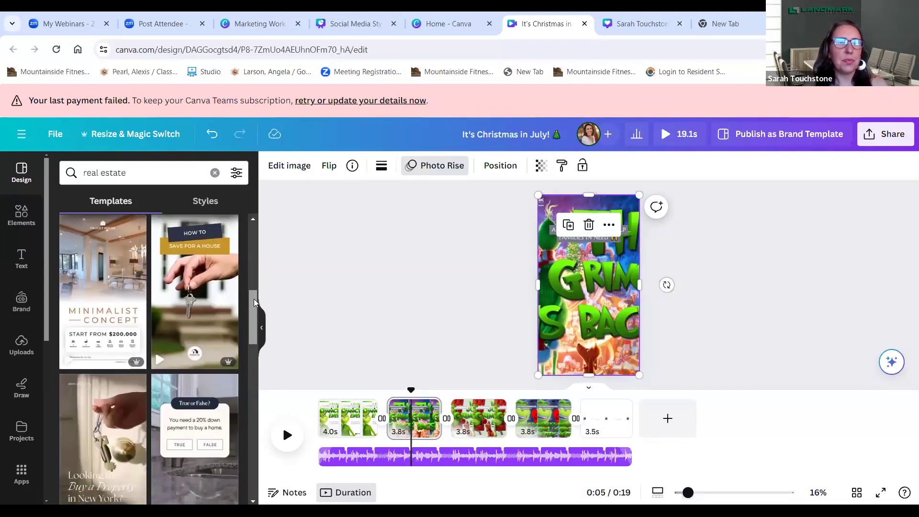
scroll(254, 285, "up", 2)
- Replace all pages with both pages of the Blue and White Minimalist Real Estate Home Myths Tips List template and play the video
left_click(179, 268)
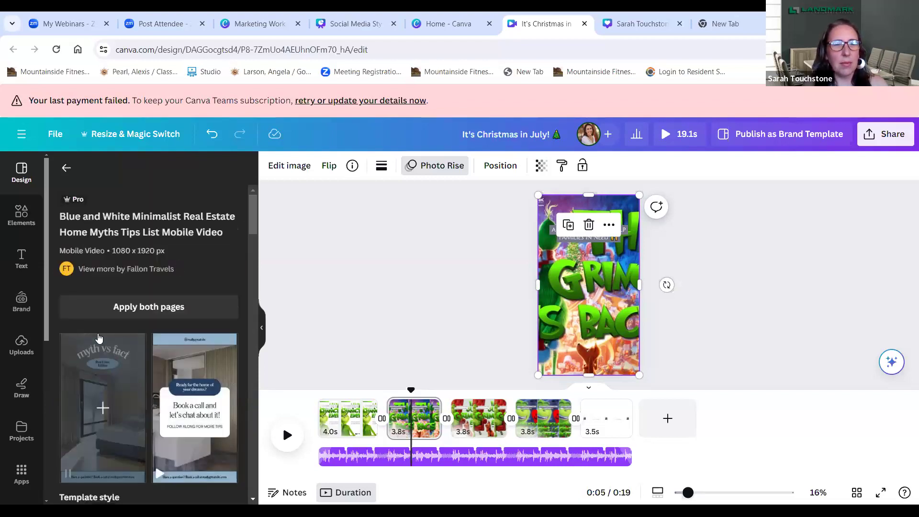
left_click(147, 310)
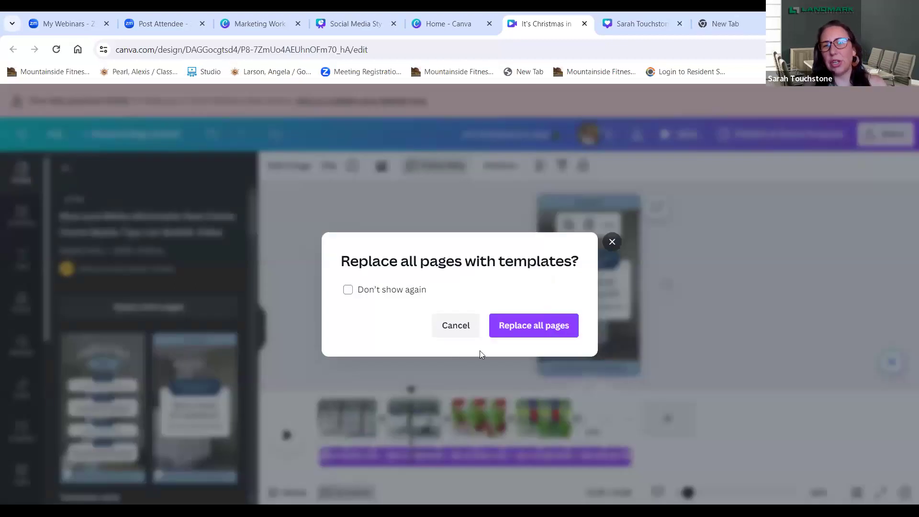
left_click(531, 323)
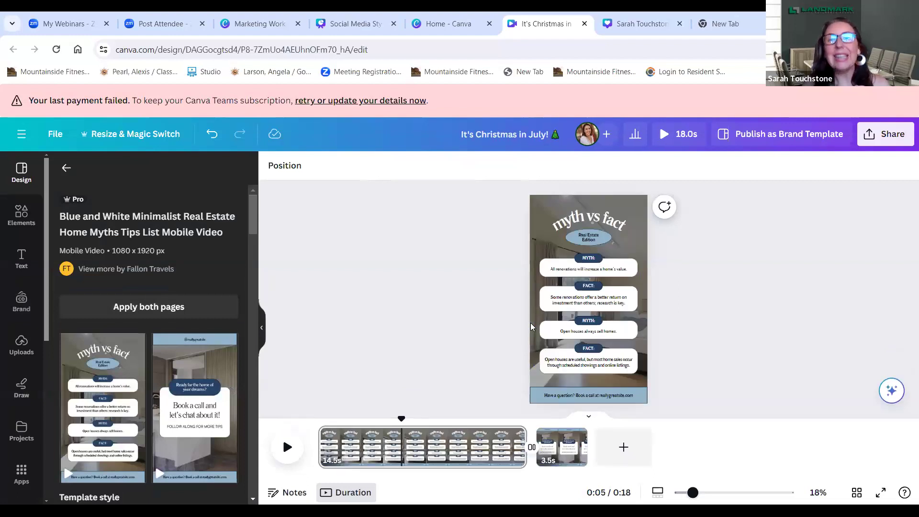
left_click(287, 449)
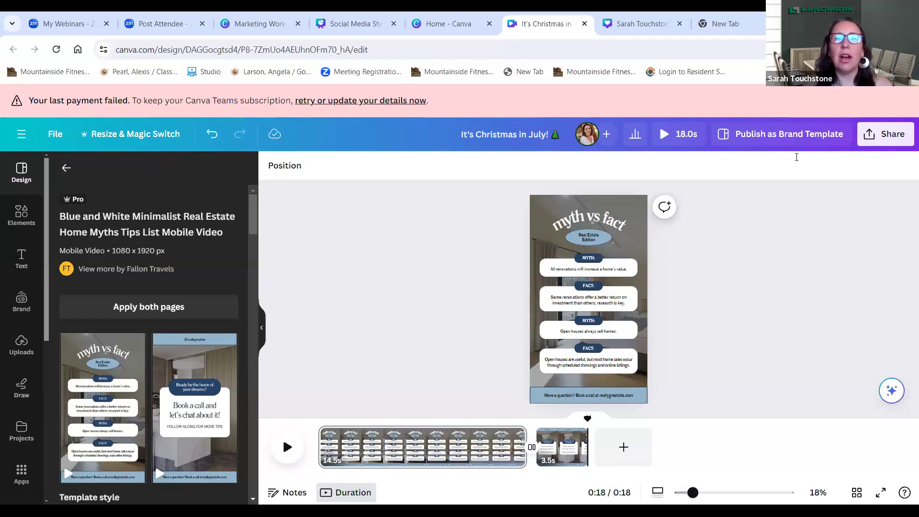
- Return to the Canva home page, open Projects and look through the recent designs, folders and brand templates
left_click(430, 22)
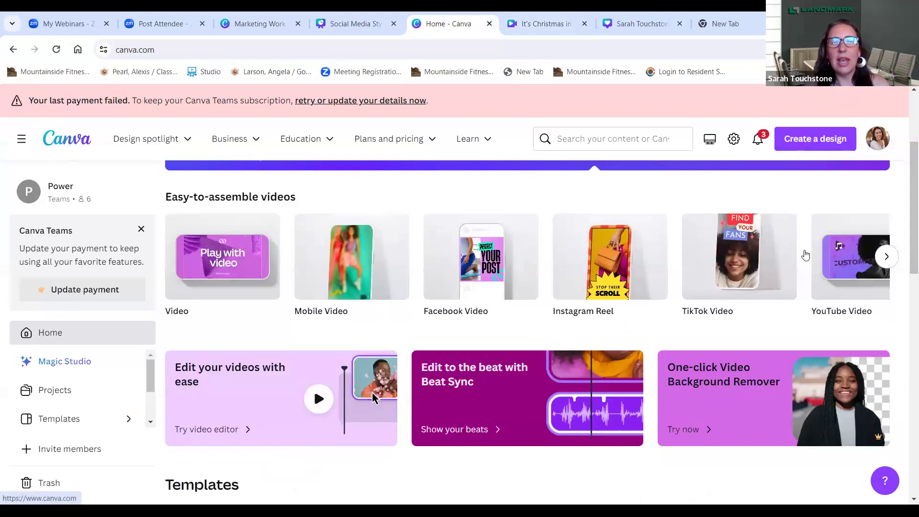
scroll(479, 287, "down", 1)
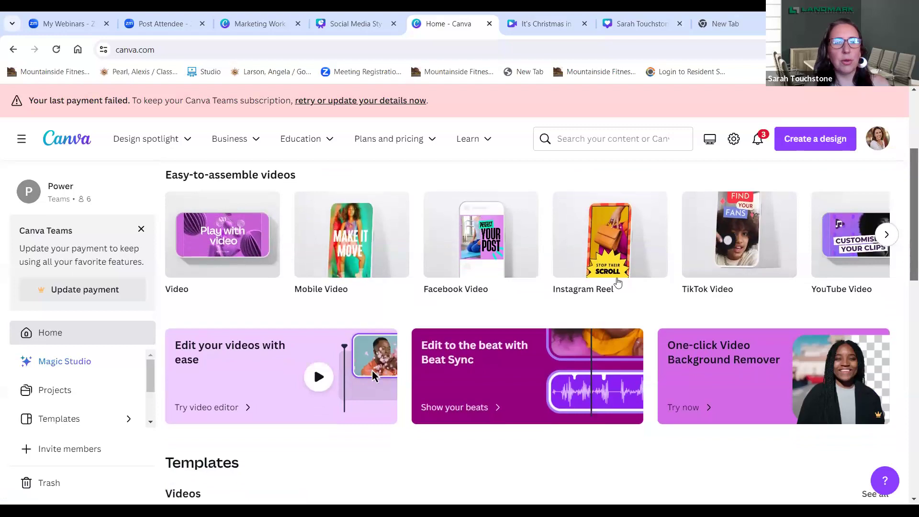
left_click(46, 392)
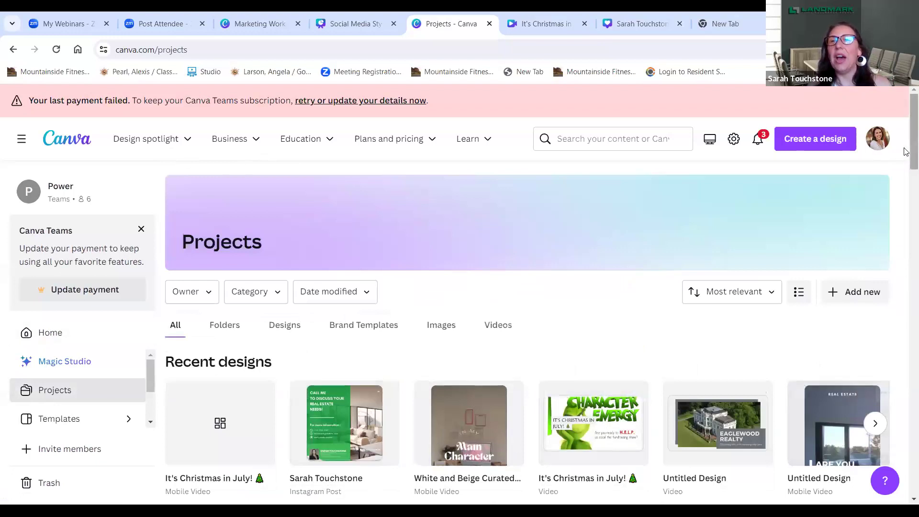
scroll(905, 157, "down", 4)
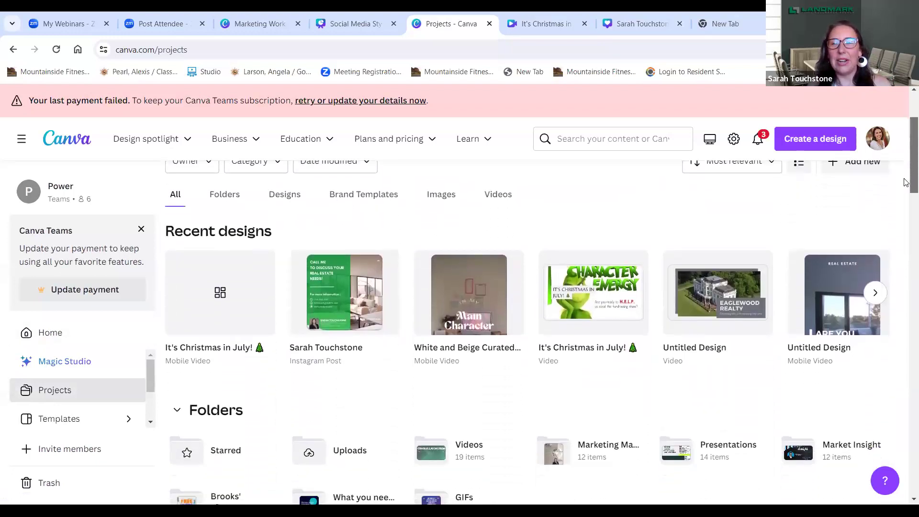
scroll(905, 199, "down", 7)
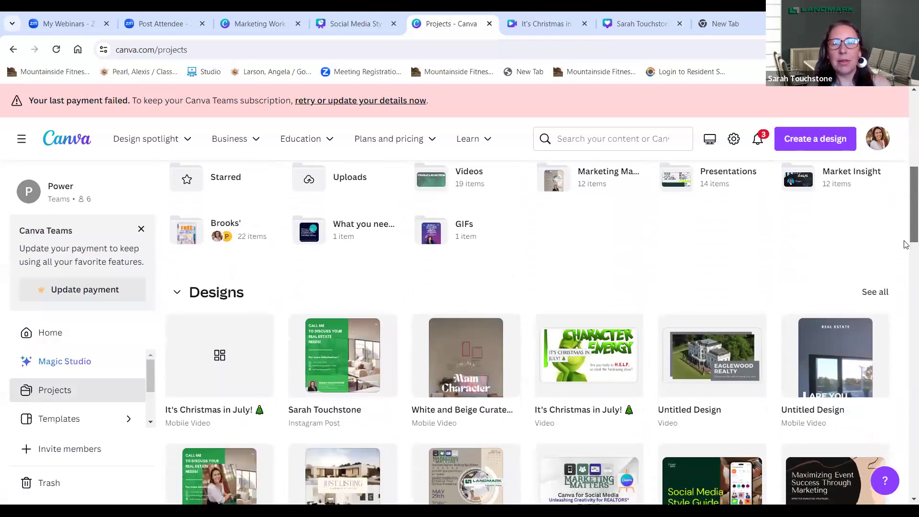
scroll(905, 249, "down", 6)
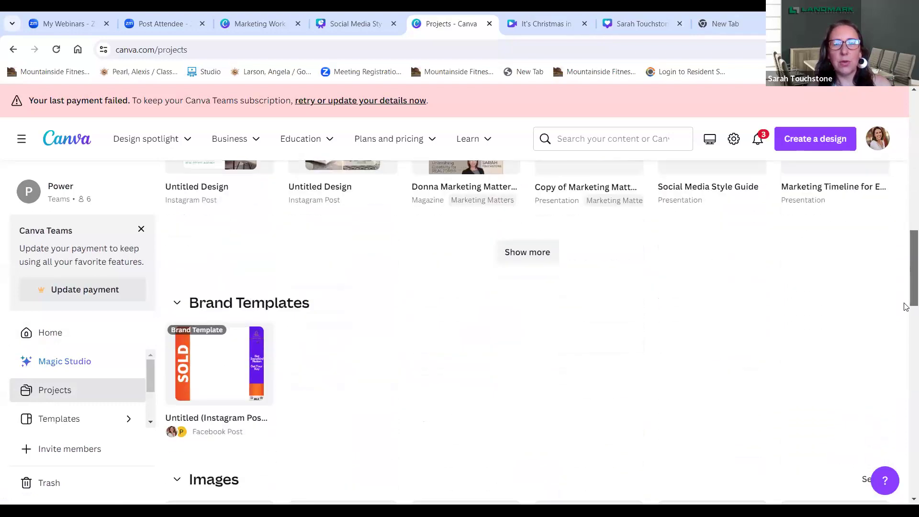
- Expand the Designs section of Projects twice and look through the additional saved designs
scroll(553, 443, "up", 4)
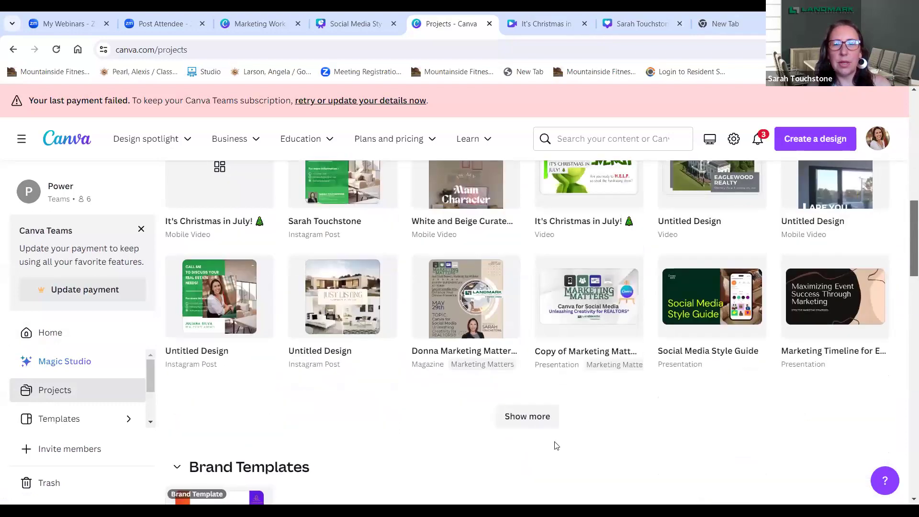
left_click(526, 423)
left_click_drag(908, 231, 908, 297)
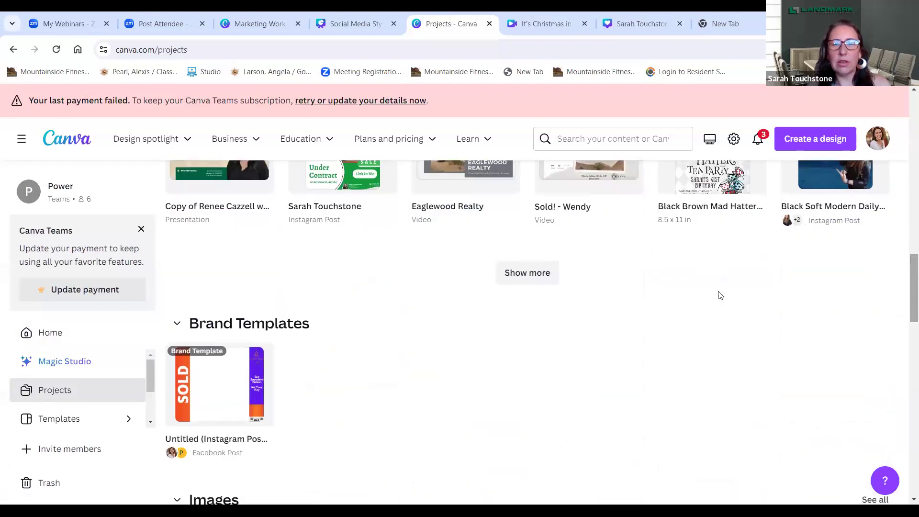
left_click(525, 277)
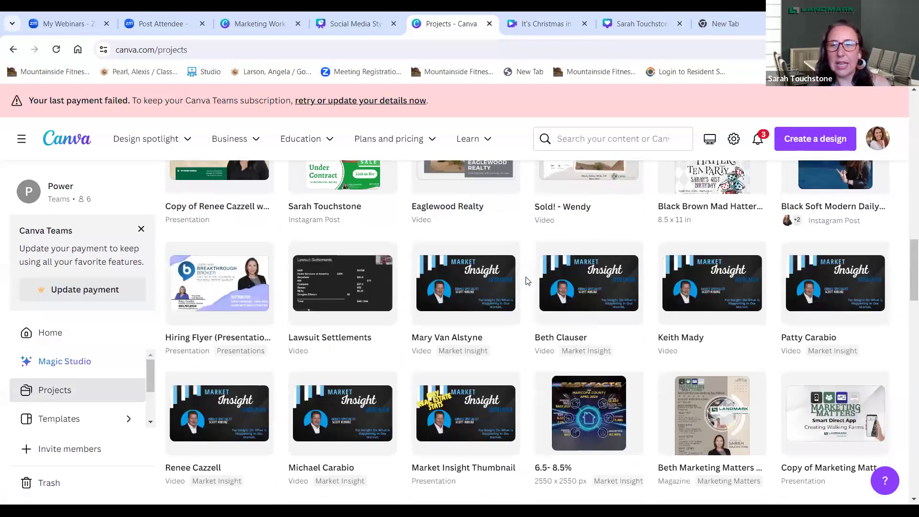
left_click_drag(906, 257, 908, 280)
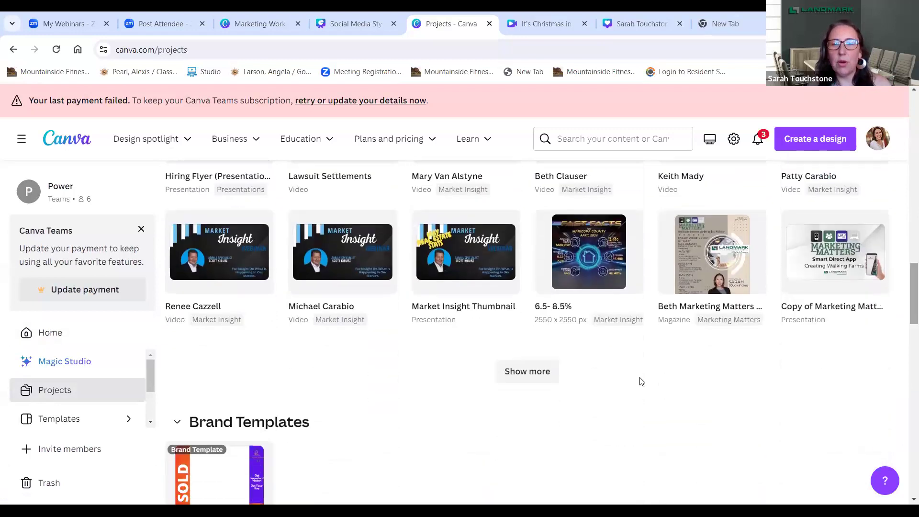
- Expand the saved designs to open the "dynamic duos" mobile video, then examine its audio track in the timeline and play the video
left_click(528, 371)
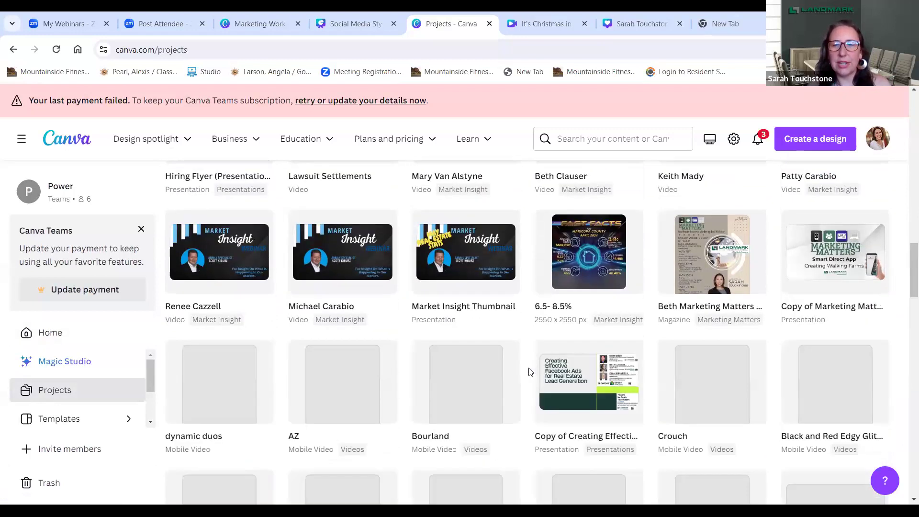
left_click(208, 394)
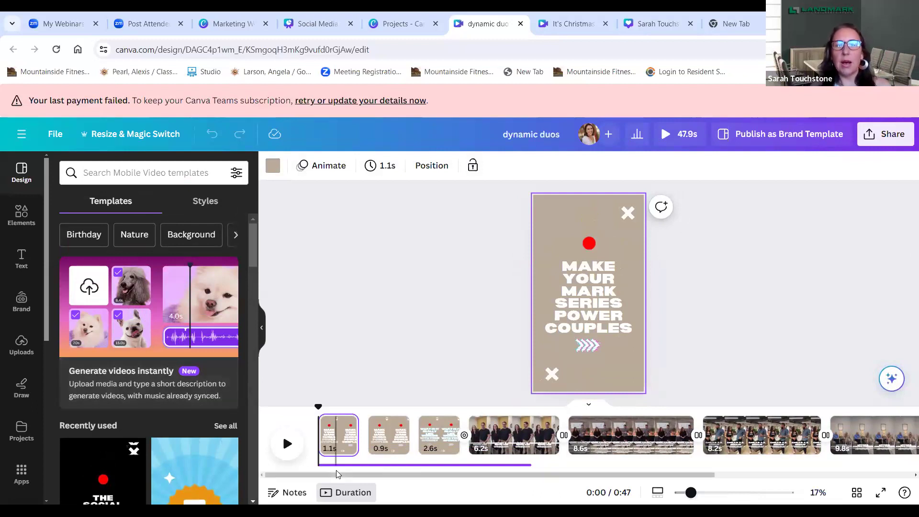
left_click(405, 467)
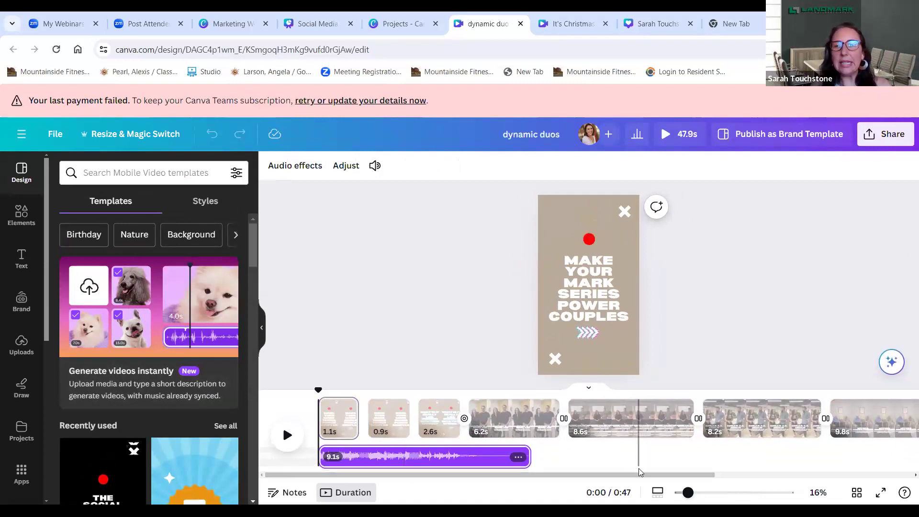
left_click_drag(498, 480, 390, 479)
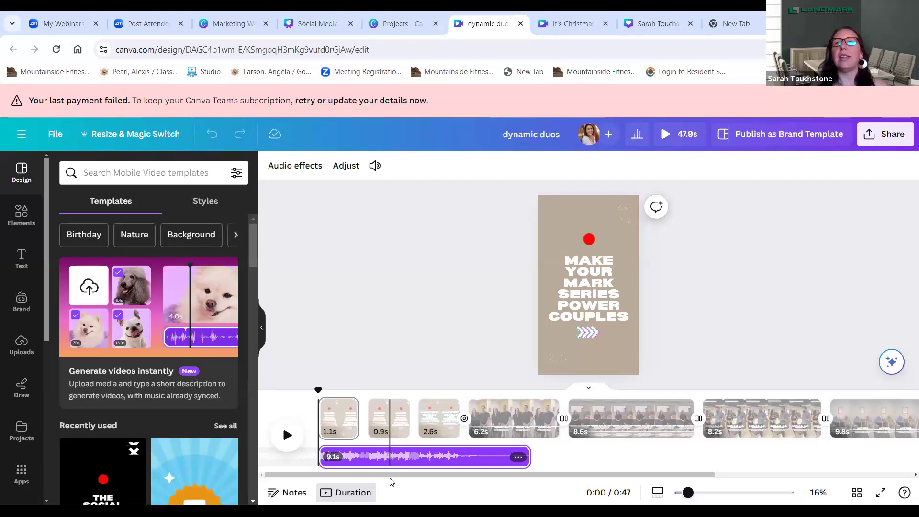
left_click(284, 440)
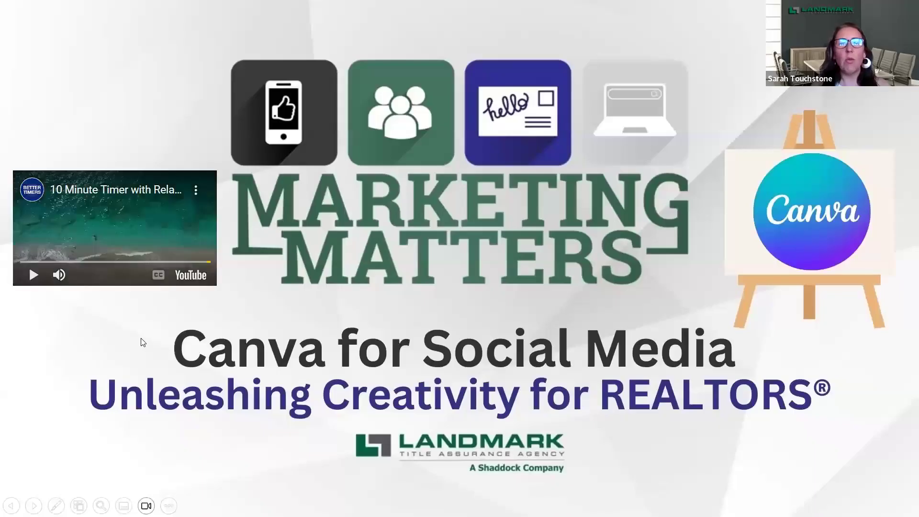
left_click(141, 338)
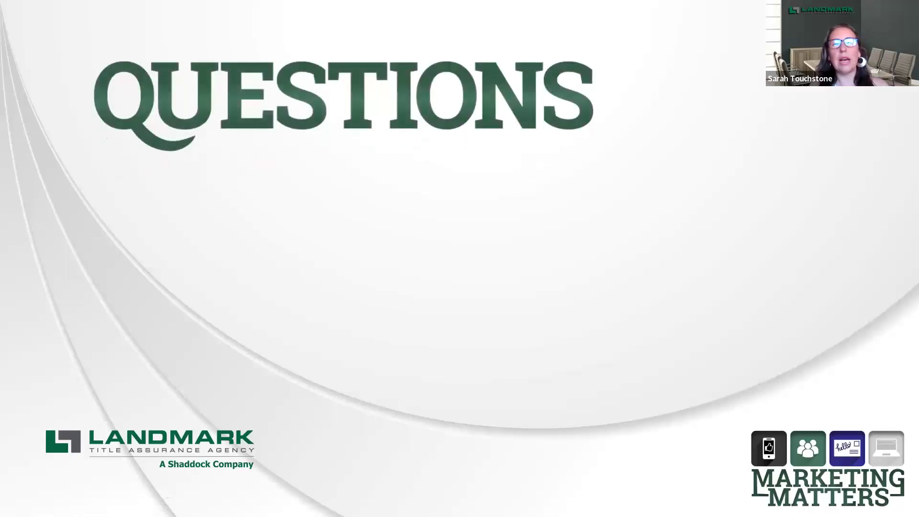
left_click(417, 352)
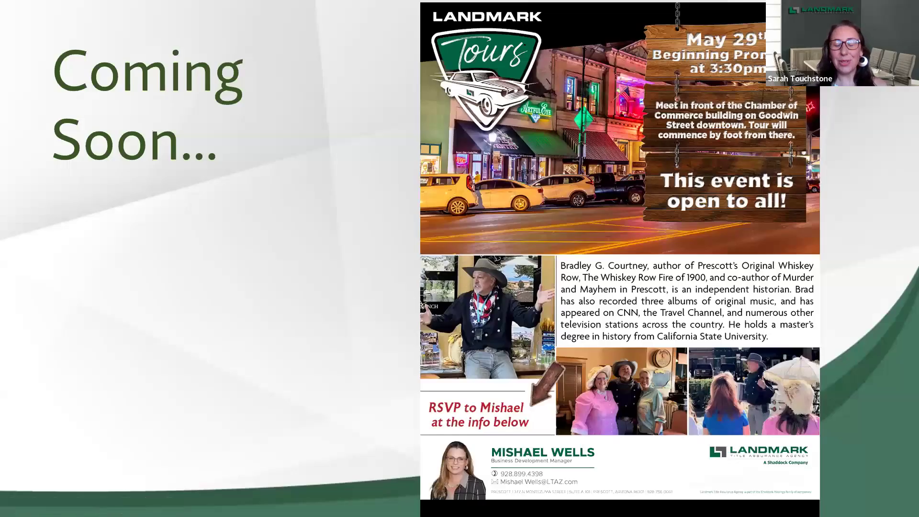